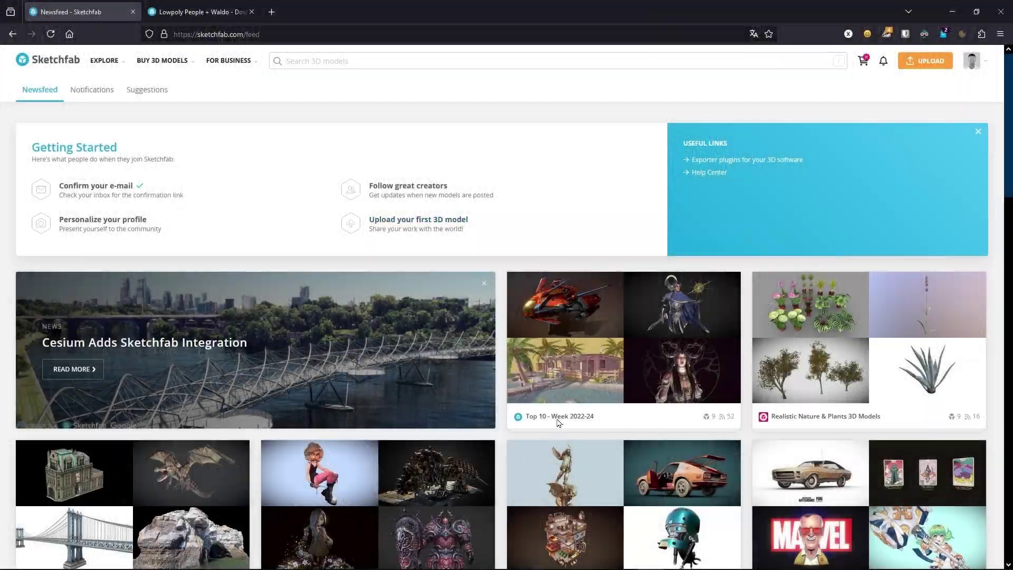
Step: Browse the Sketchfab newsfeed and Explore menu, then switch to the Lowpoly People + Waldo model page
scroll(458, 297, down, 2)
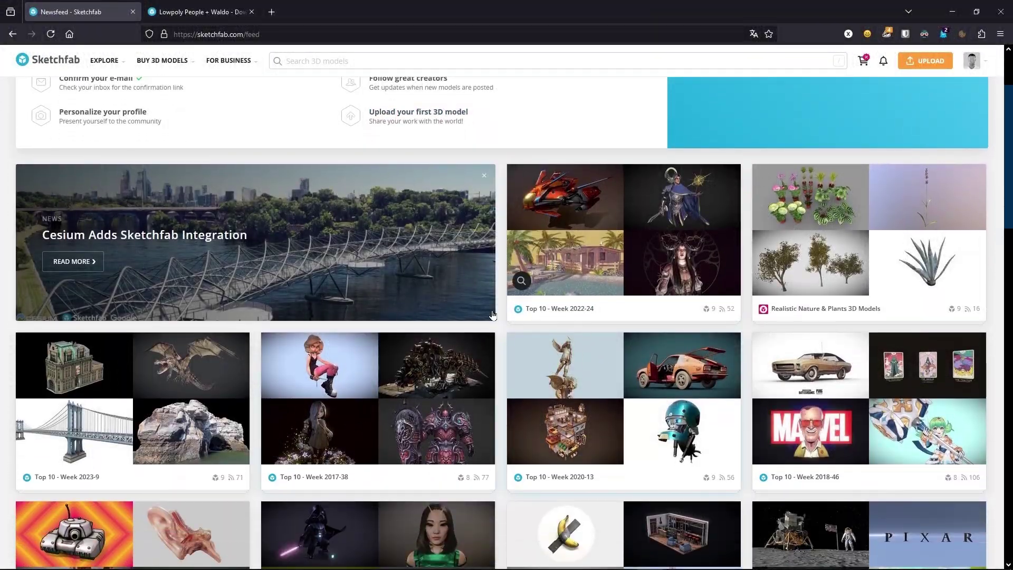
scroll(492, 315, down, 2)
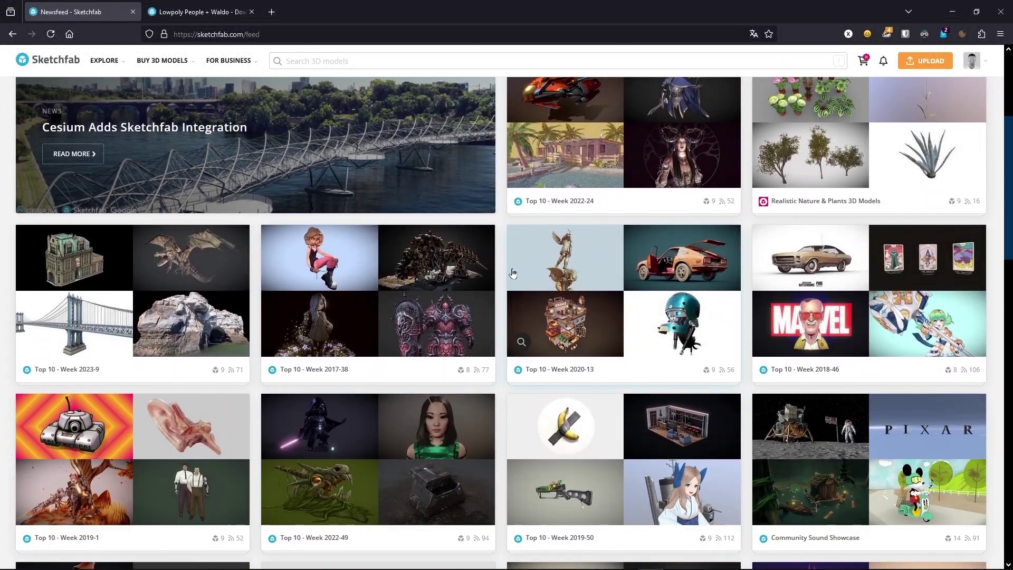
scroll(508, 274, up, 4)
click(104, 61)
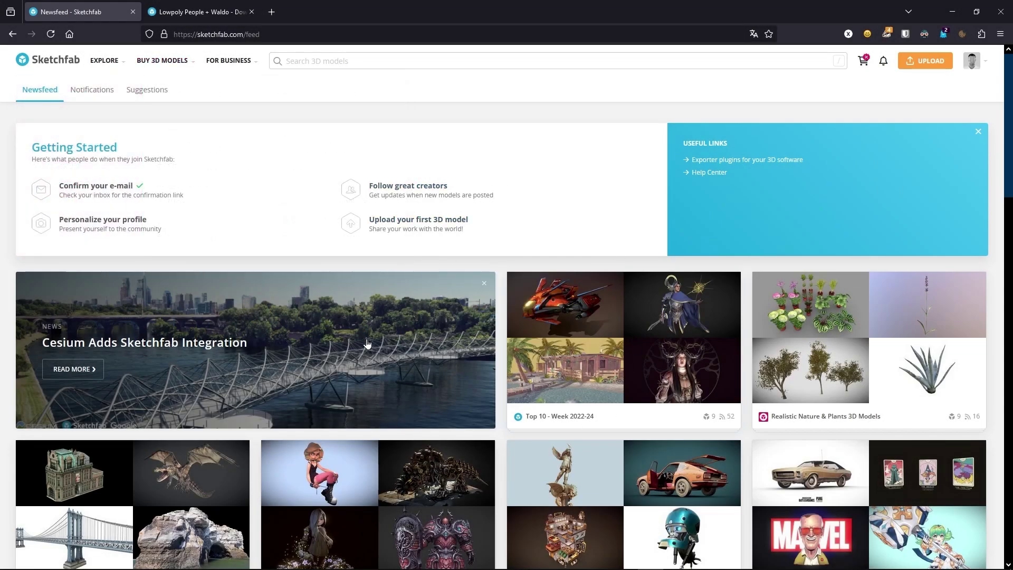
scroll(368, 343, down, 4)
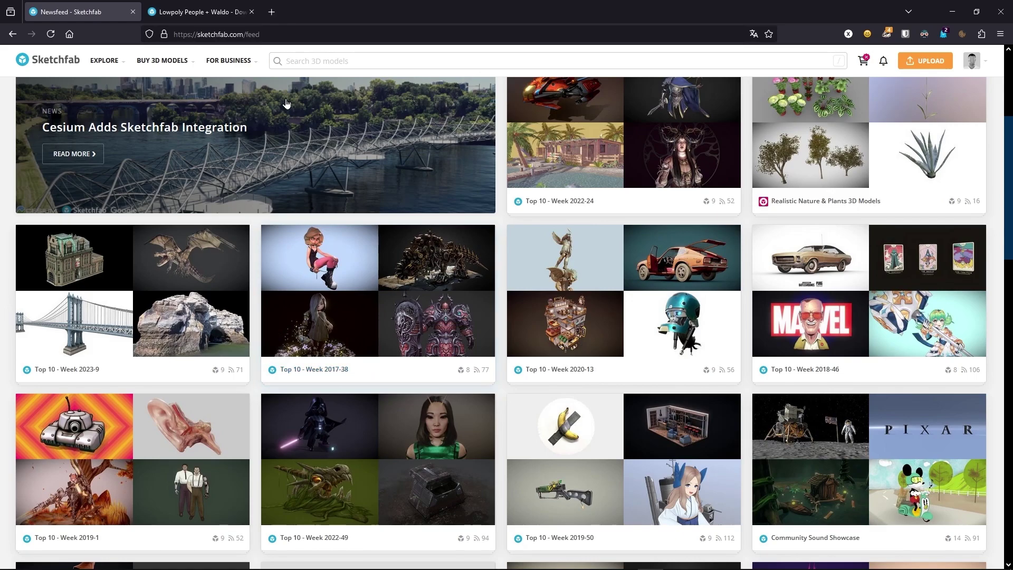
click(198, 12)
Step: Close the newsfeed, inspect the low-poly figures in the 3D viewer, and scroll to the download link
click(133, 12)
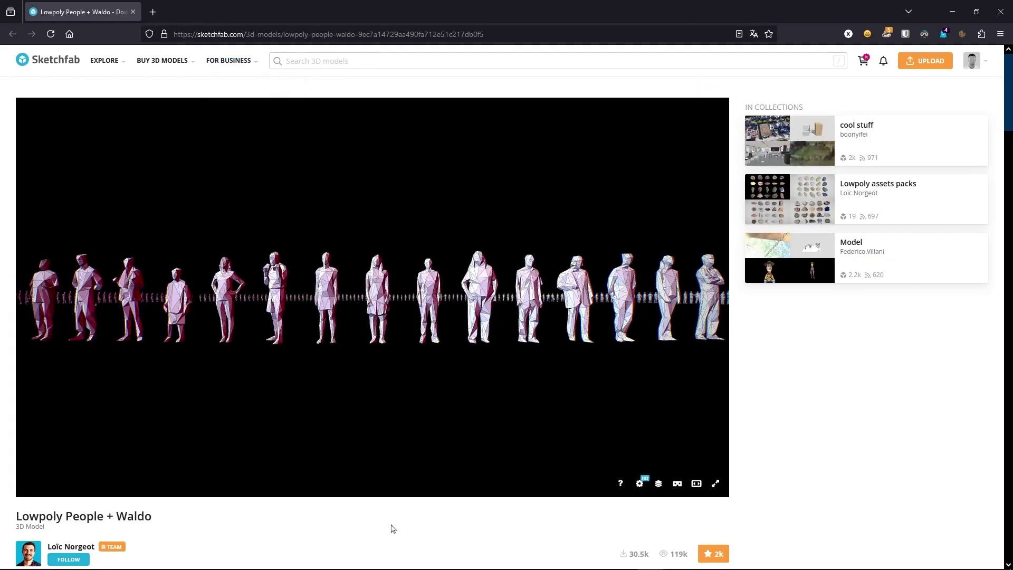
scroll(370, 525, down, 3)
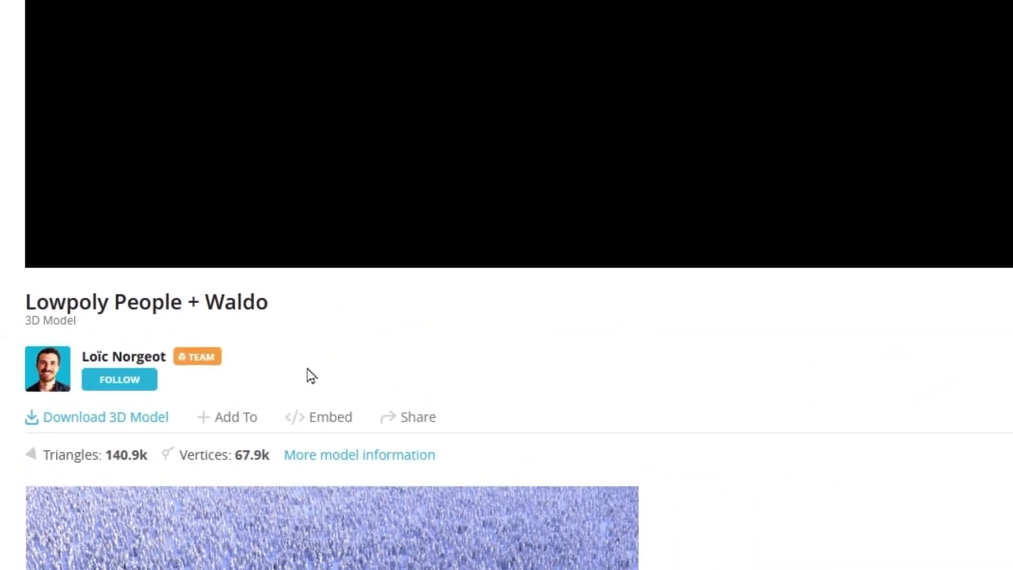
scroll(437, 406, up, 3)
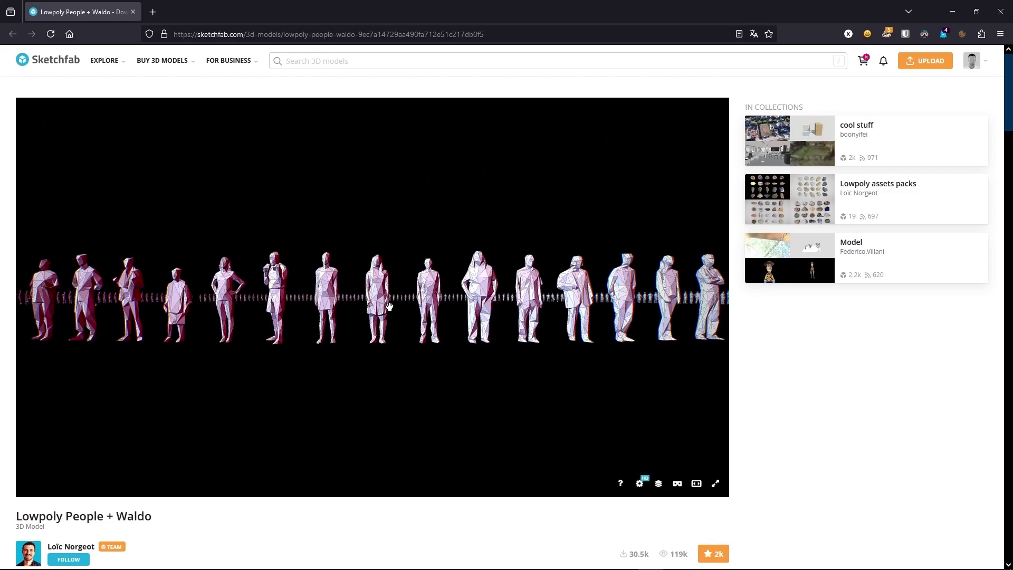
scroll(389, 306, up, 5)
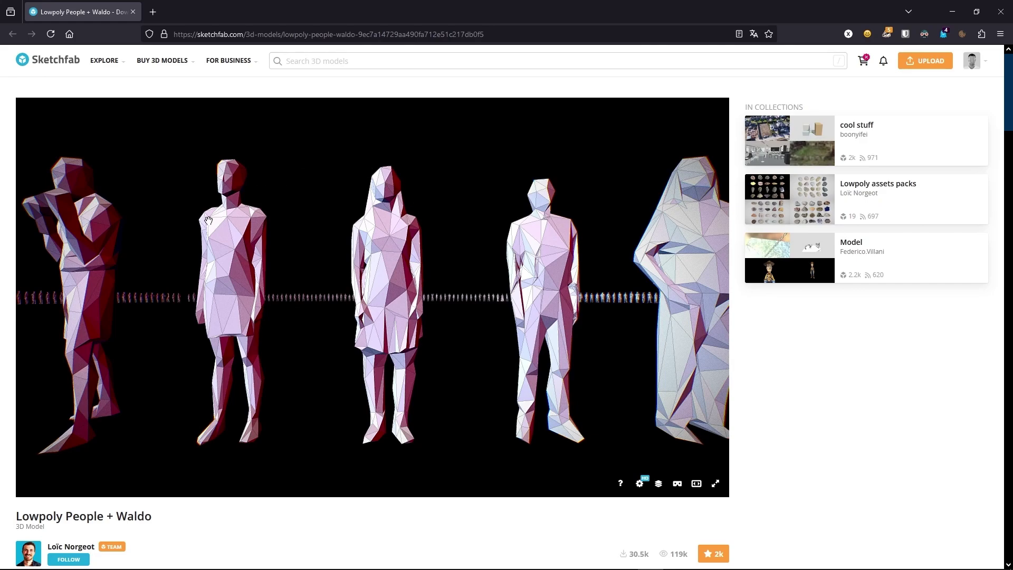
mouse_move(207, 304)
mouse_down()
mouse_move(248, 306)
mouse_move(218, 303)
mouse_up()
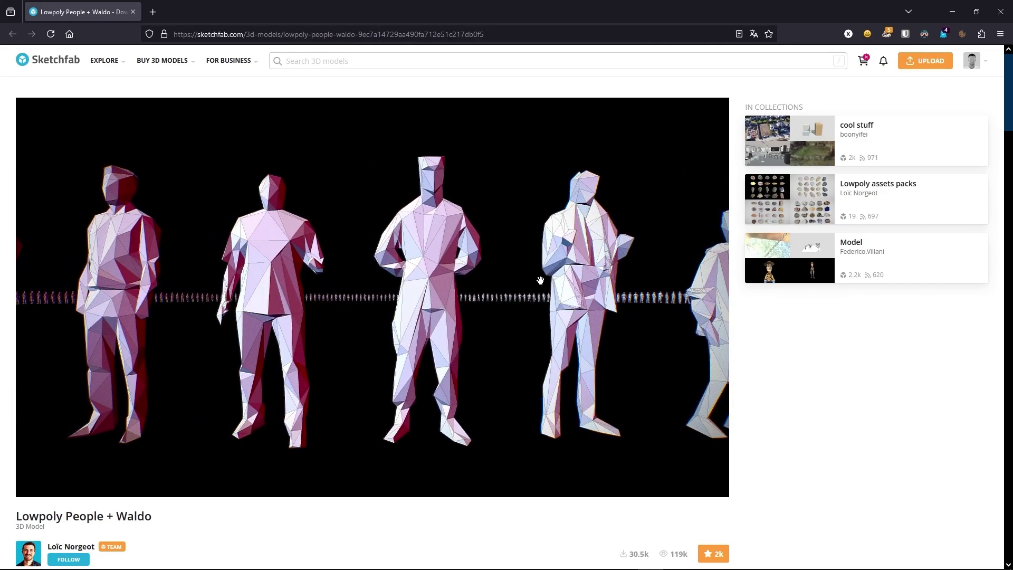
scroll(554, 278, down, 6)
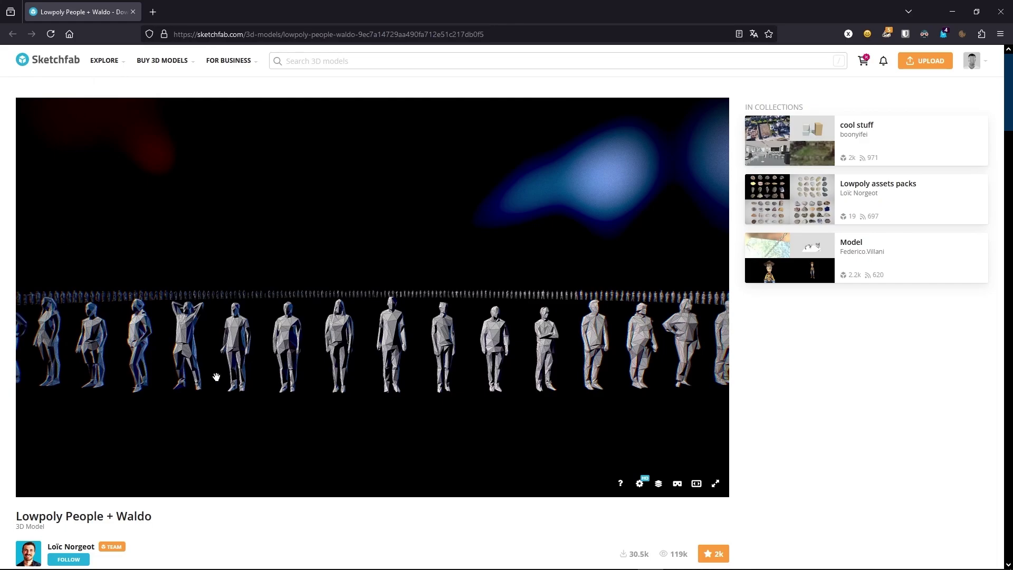
scroll(225, 377, down, 3)
scroll(229, 511, down, 3)
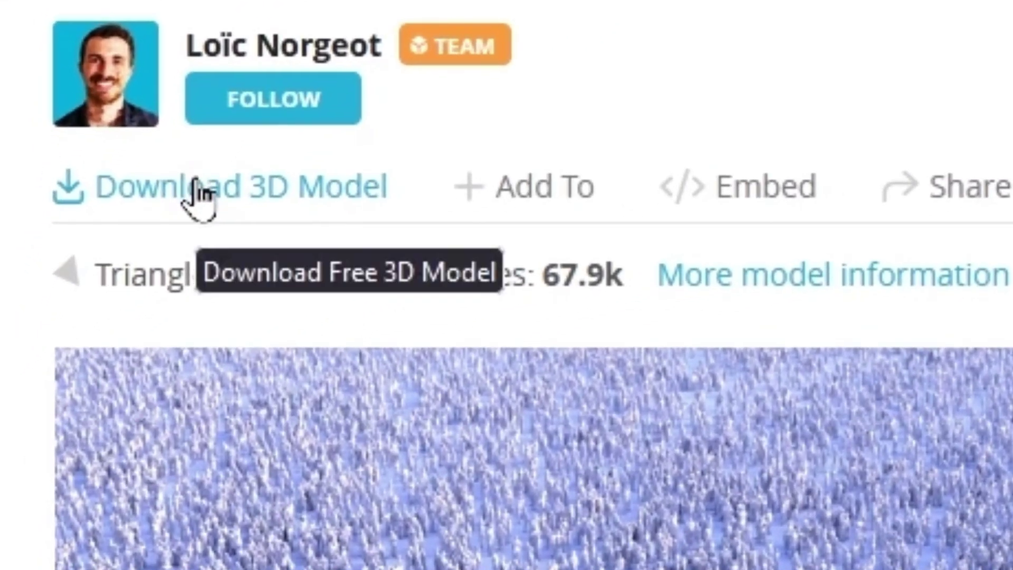
Step: Download the model in its fbx Original format as lowpoly-people-waldo.zip
click(198, 193)
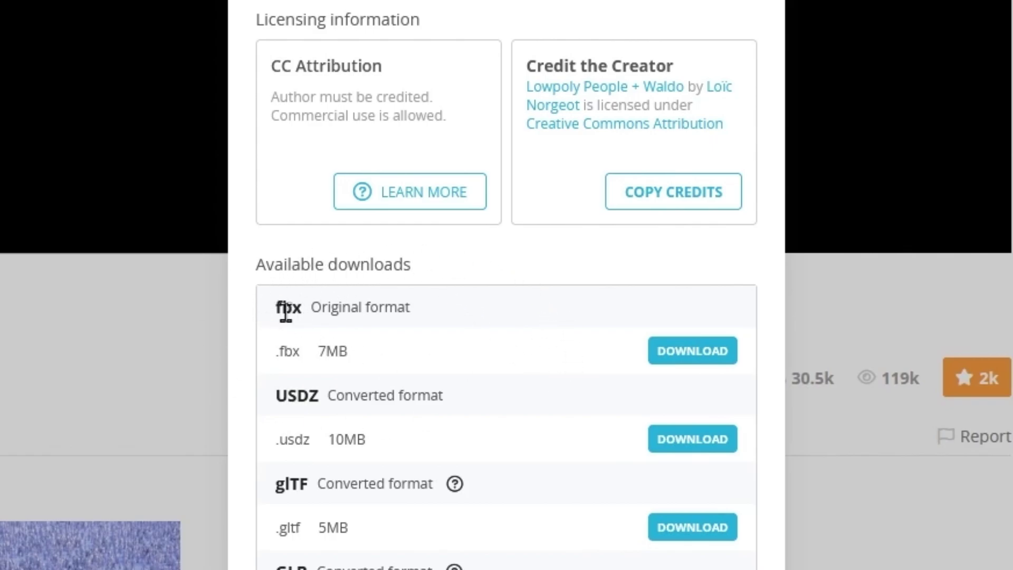
click(672, 357)
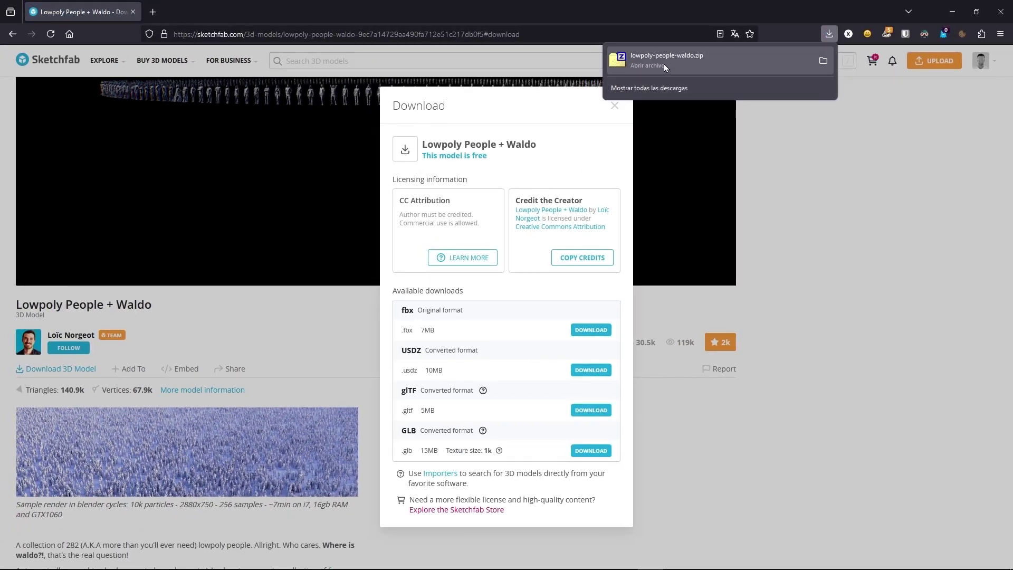
Step: Open lowpoly-people-waldo.zip in 7-Zip, preview textures/waldo.png, then open the source folder holding untitled.fbx
click(664, 64)
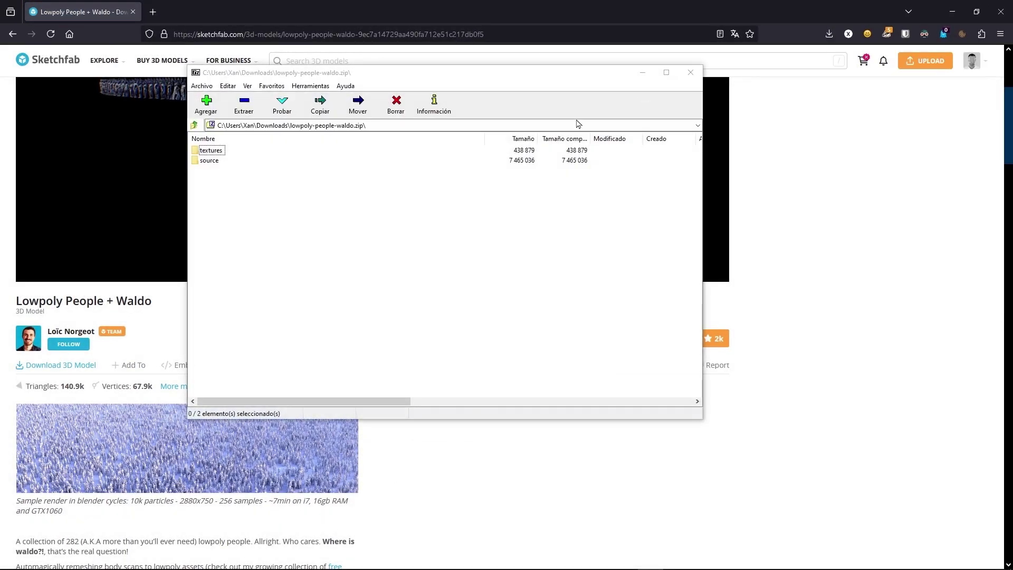
click(214, 151)
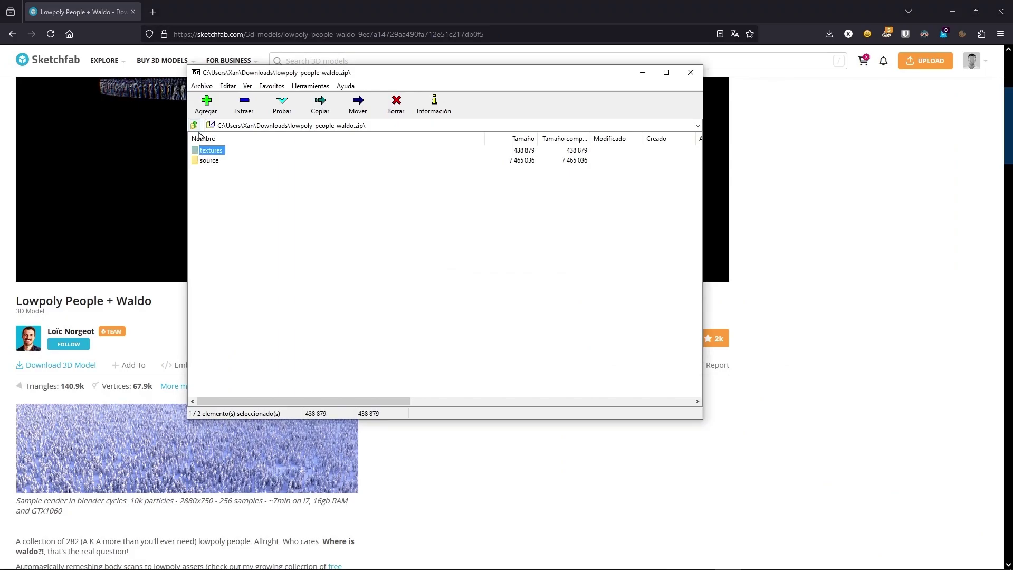
double_click(219, 152)
double_click(222, 153)
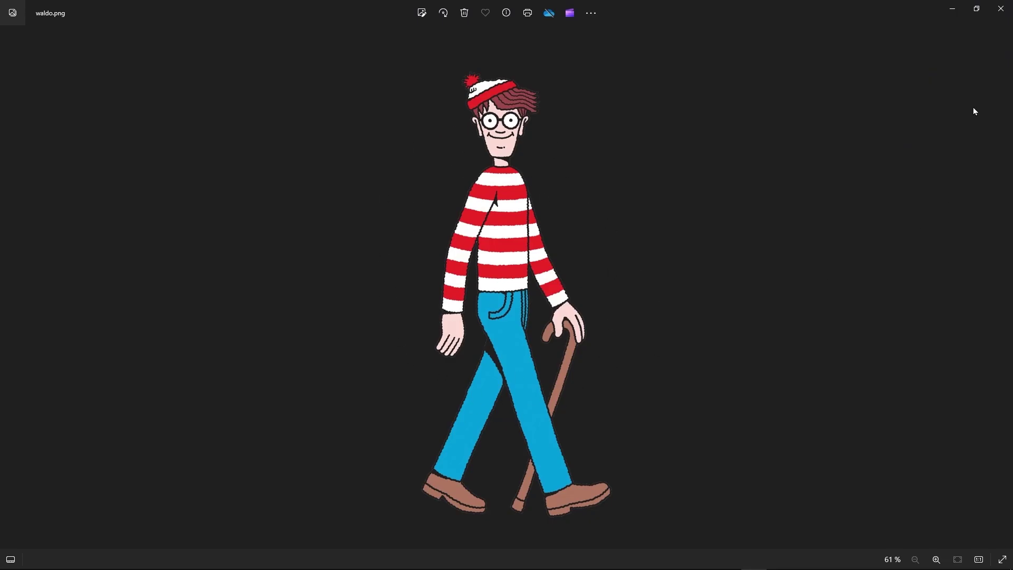
click(1001, 9)
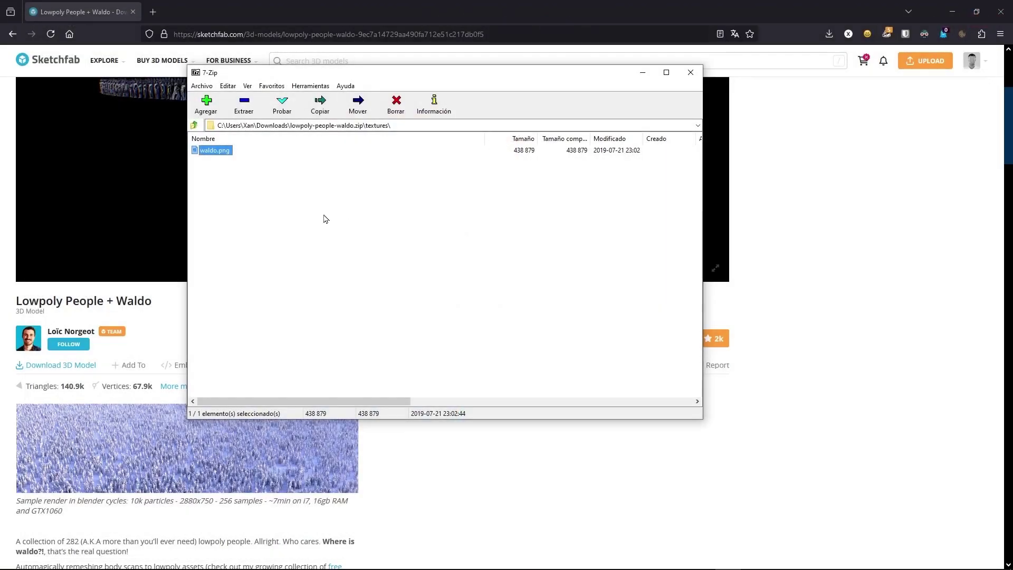
click(194, 126)
double_click(207, 160)
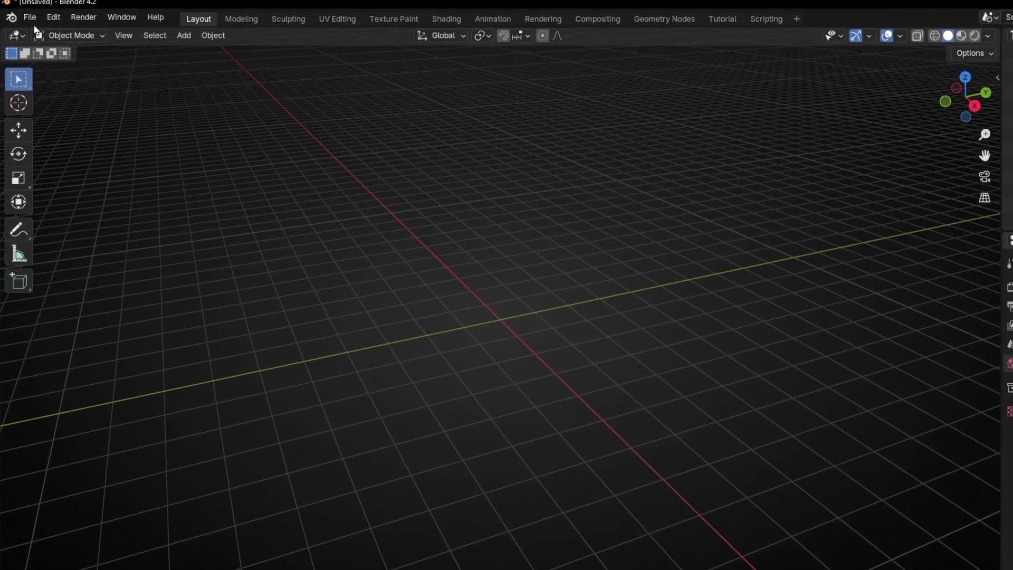
Step: Start an FBX import from File > Import > FBX (.fbx)
click(25, 20)
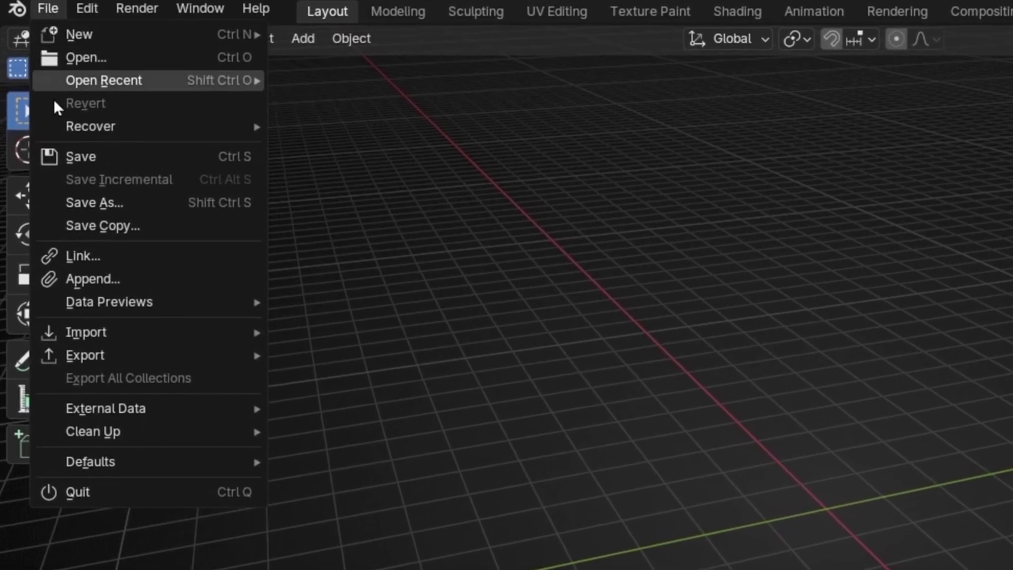
mouse_move(82, 332)
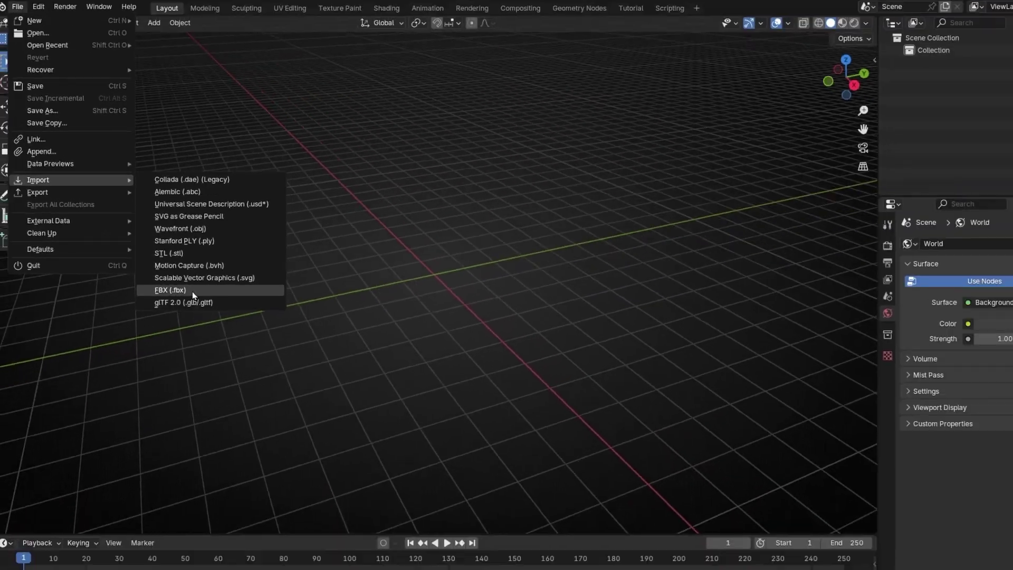
click(189, 417)
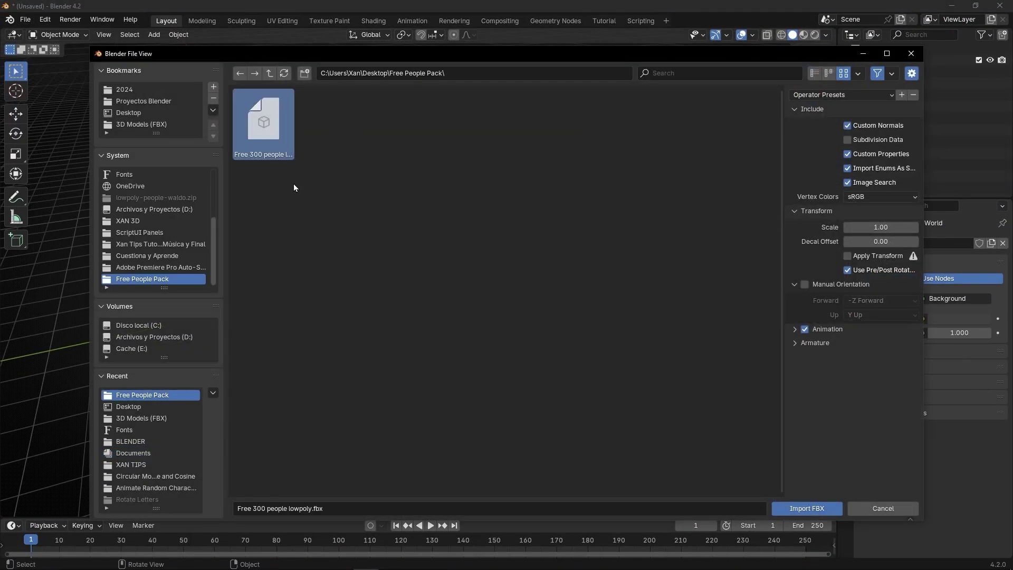
Step: Import Free 300 people lowpoly.fbx and view the crowd from a low side angle
click(797, 506)
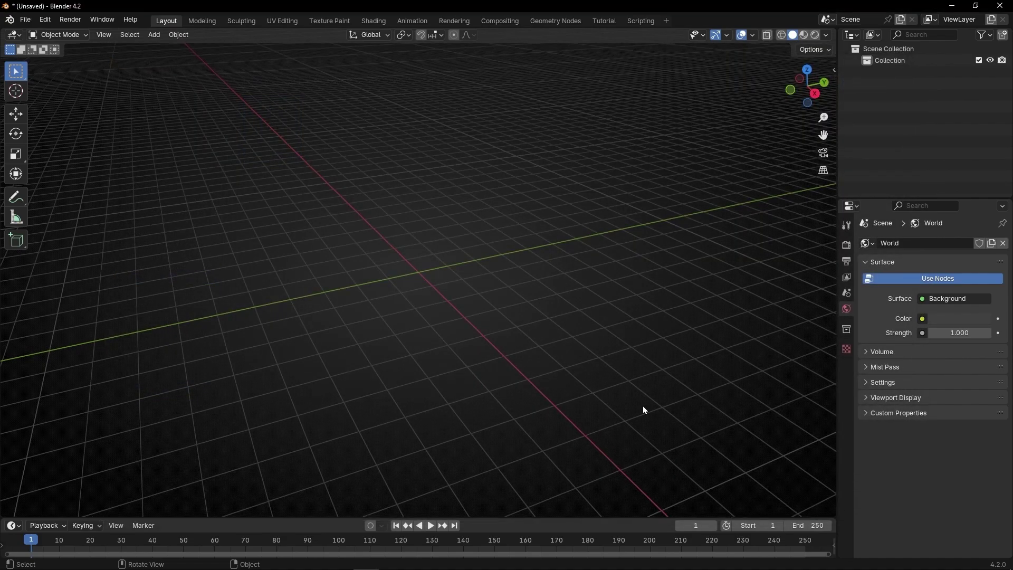
scroll(521, 343, down, 10)
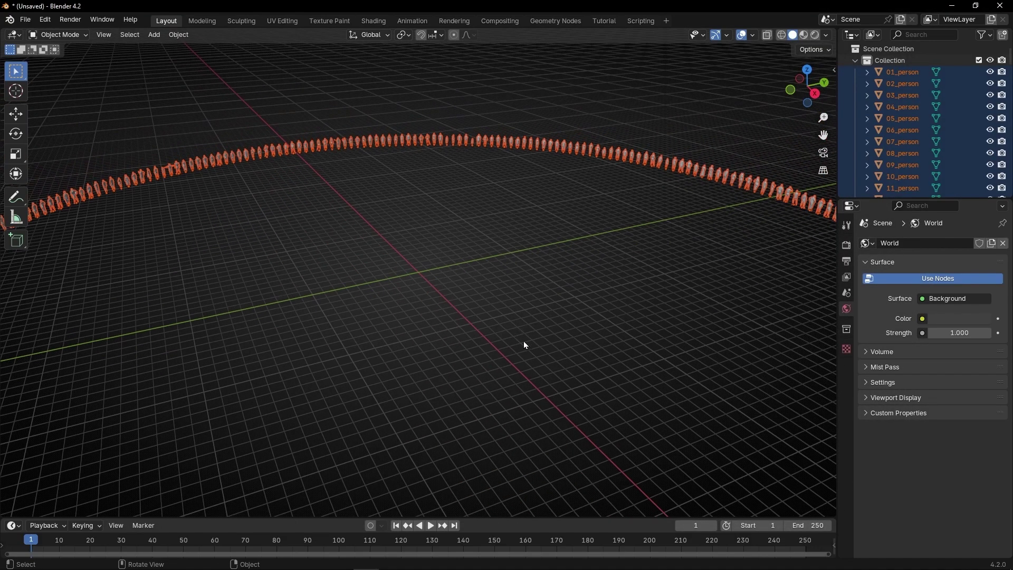
middle_drag(526, 346, 489, 334)
scroll(389, 358, up, 6)
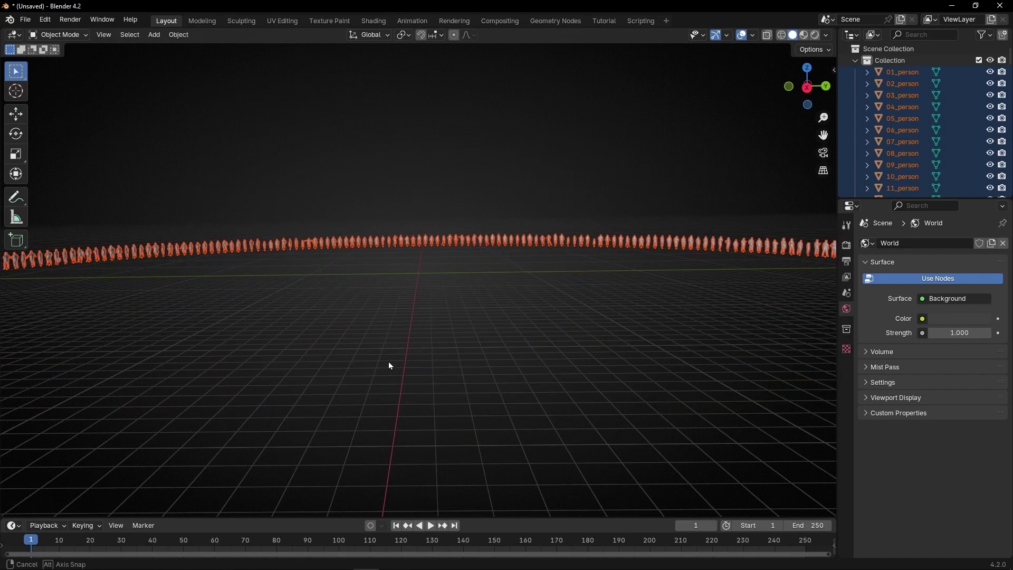
middle_drag(390, 356, 389, 355)
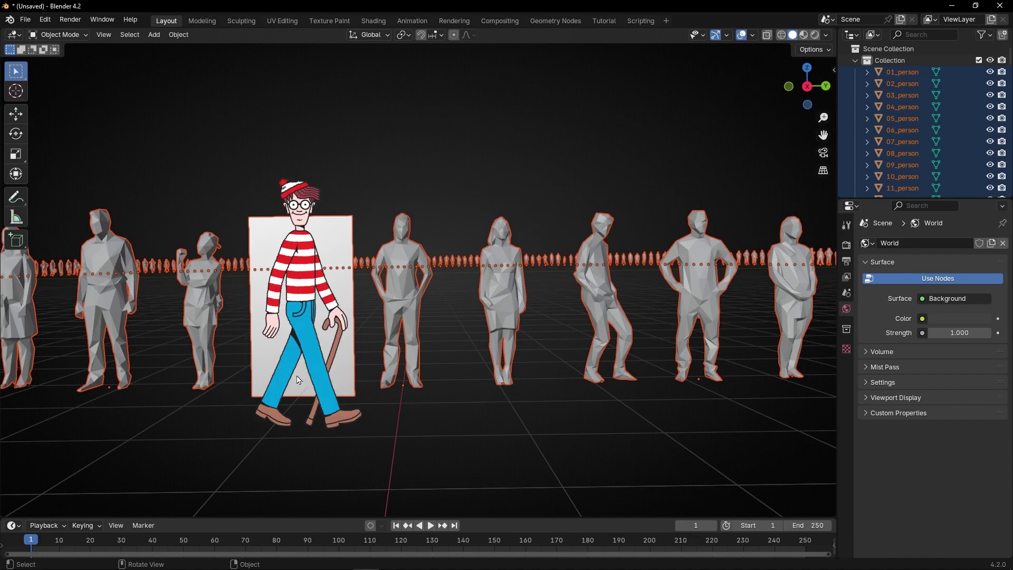
Step: Deselect the people and delete the white plane standing among the figures
click(307, 173)
click(294, 245)
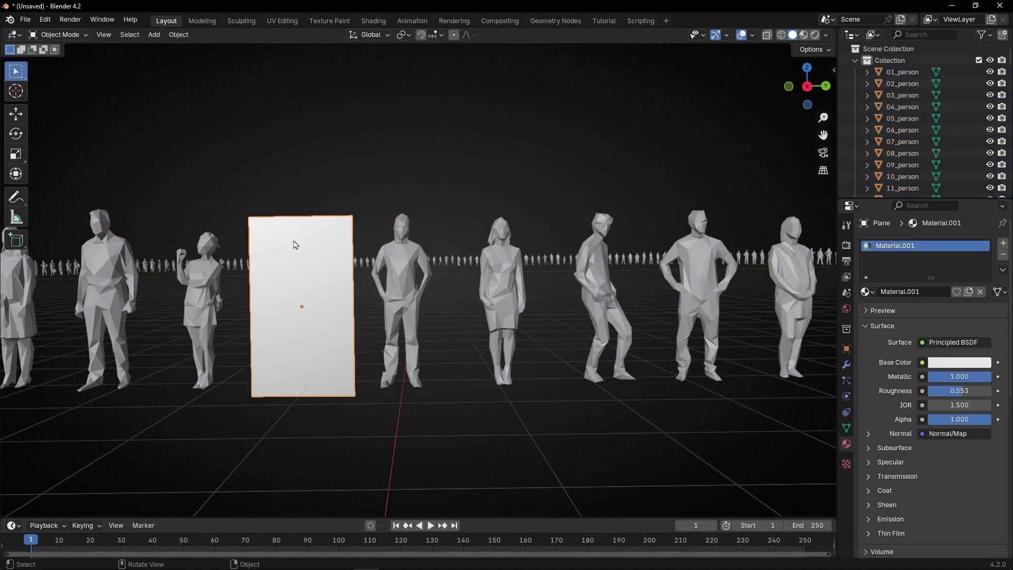
key(x)
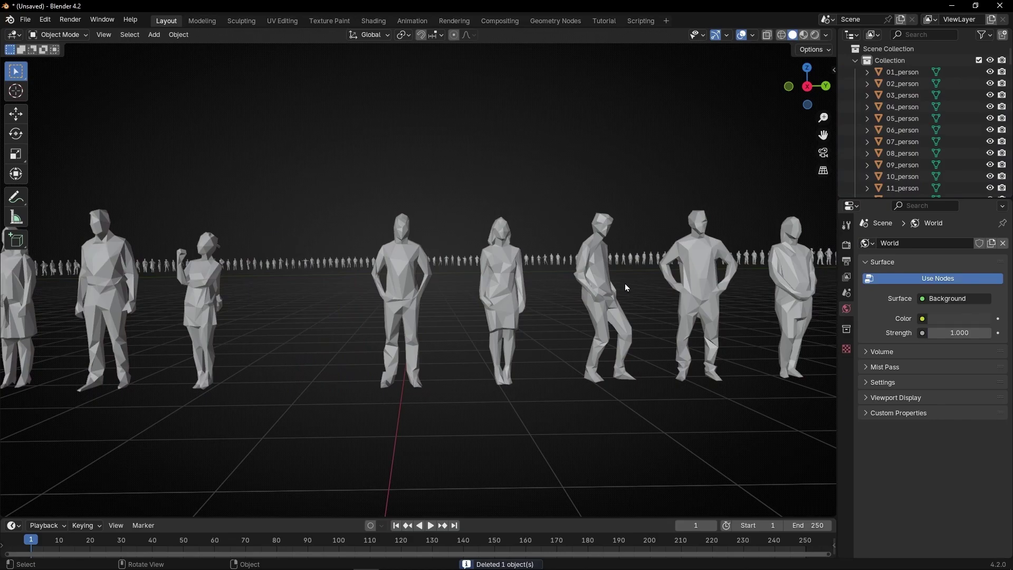
Step: Orbit and zoom around the rows of people to find the guitar-playing figure
middle_drag(684, 302, 511, 305)
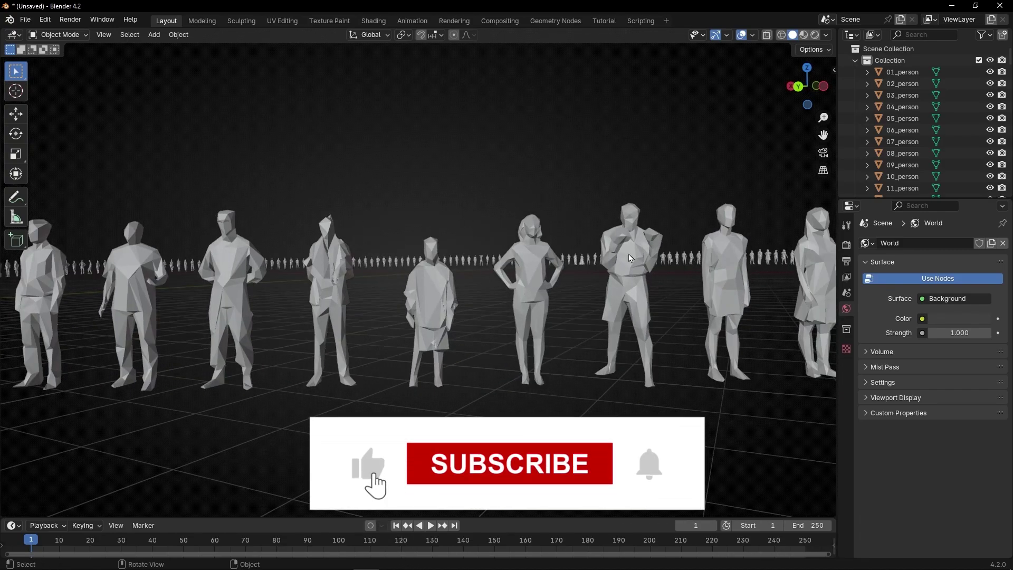
middle_drag(601, 253, 663, 310)
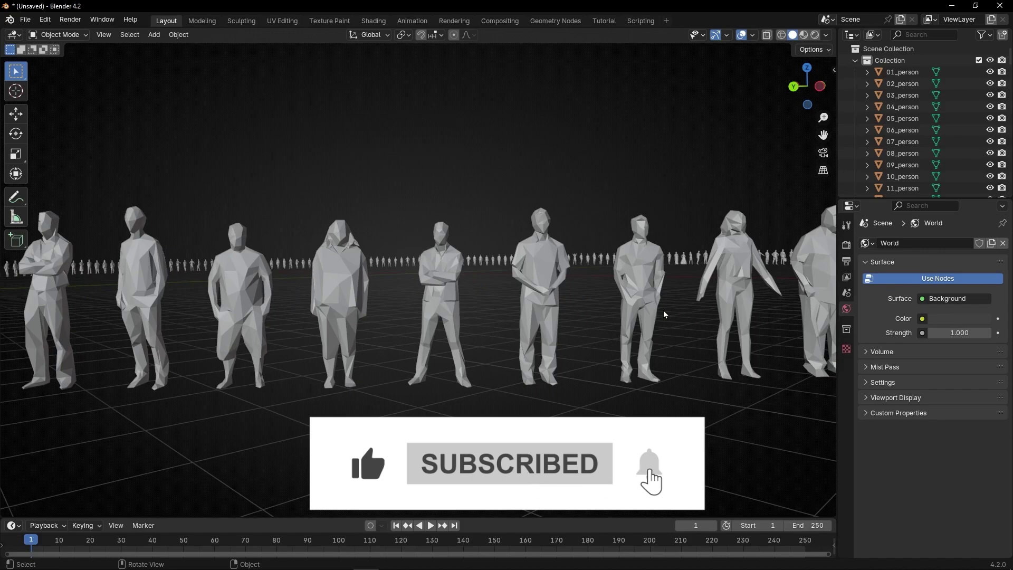
scroll(920, 115, down, 15)
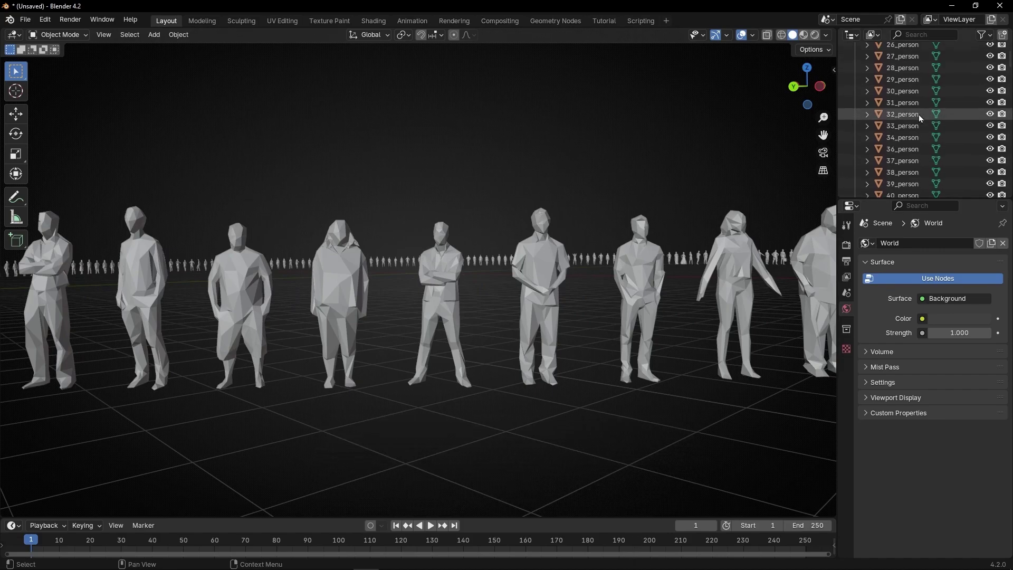
scroll(920, 115, down, 20)
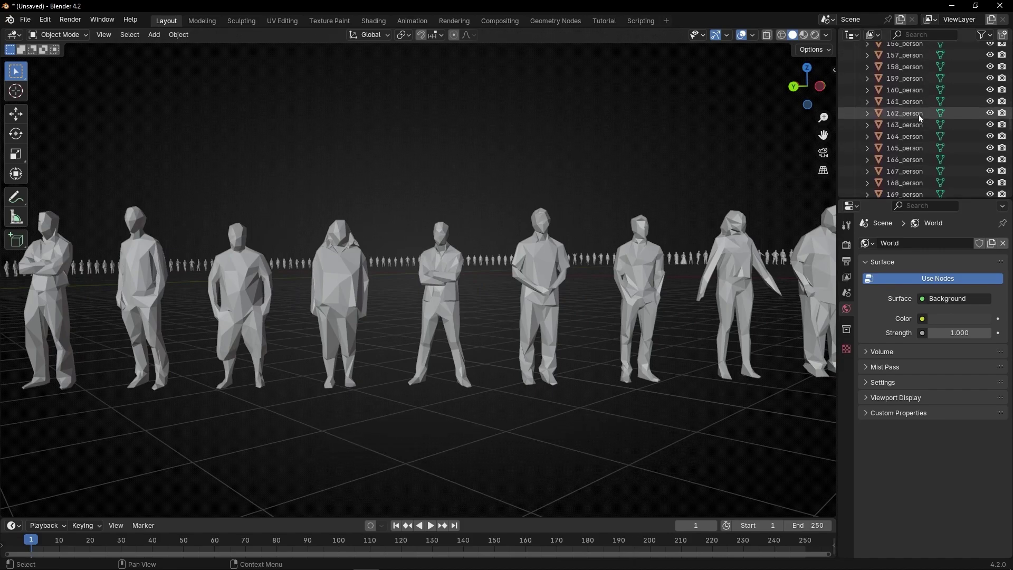
scroll(919, 115, down, 20)
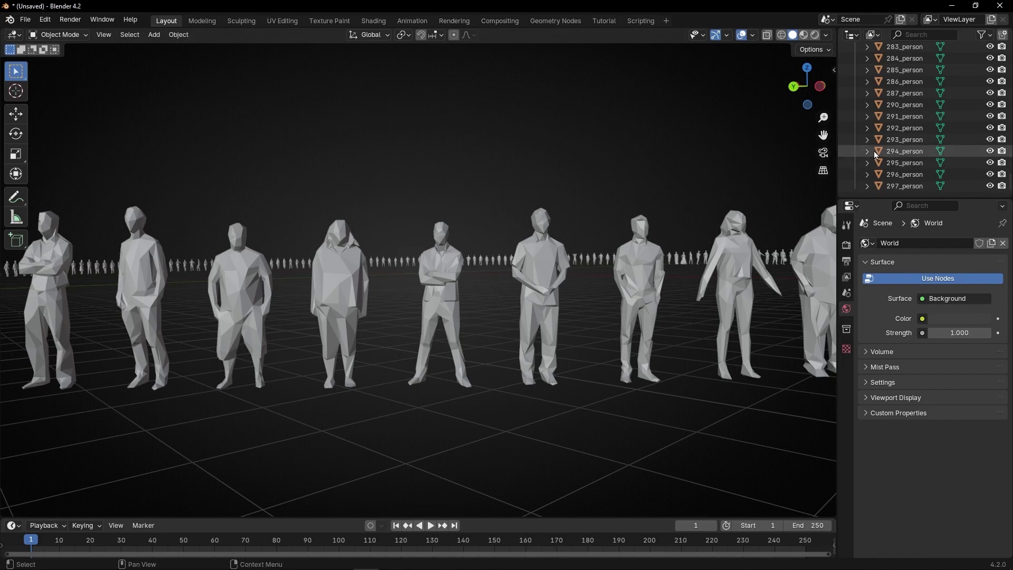
scroll(894, 147, up, 20)
scroll(894, 147, up, 20)
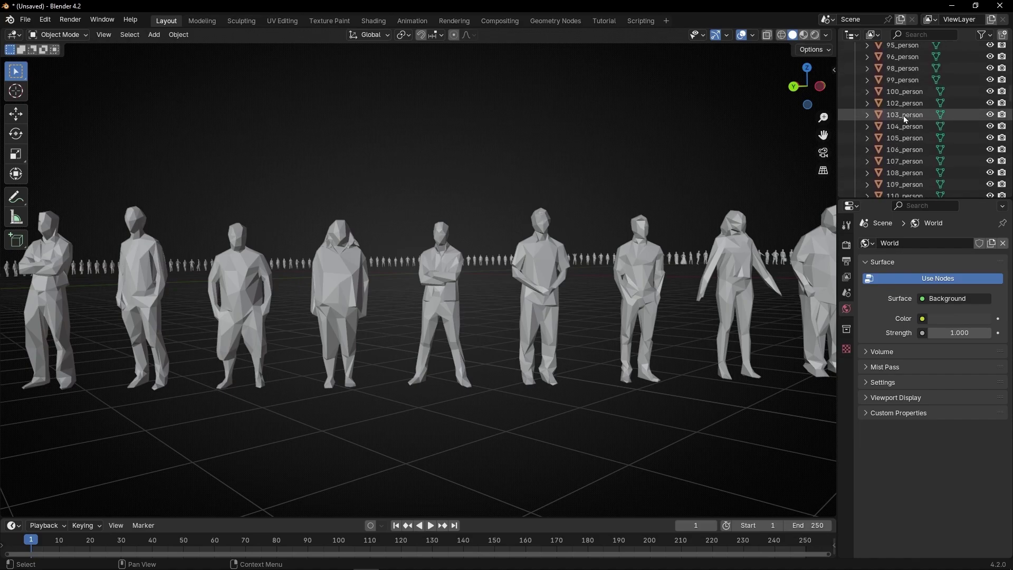
scroll(903, 116, up, 10)
middle_drag(744, 271, 693, 270)
Step: Select the guitar player and move it to a new collection named 'Single People'
click(316, 265)
middle_drag(401, 315, 377, 338)
mouse_move(377, 298)
middle_down()
mouse_move(438, 300)
mouse_move(387, 302)
middle_up()
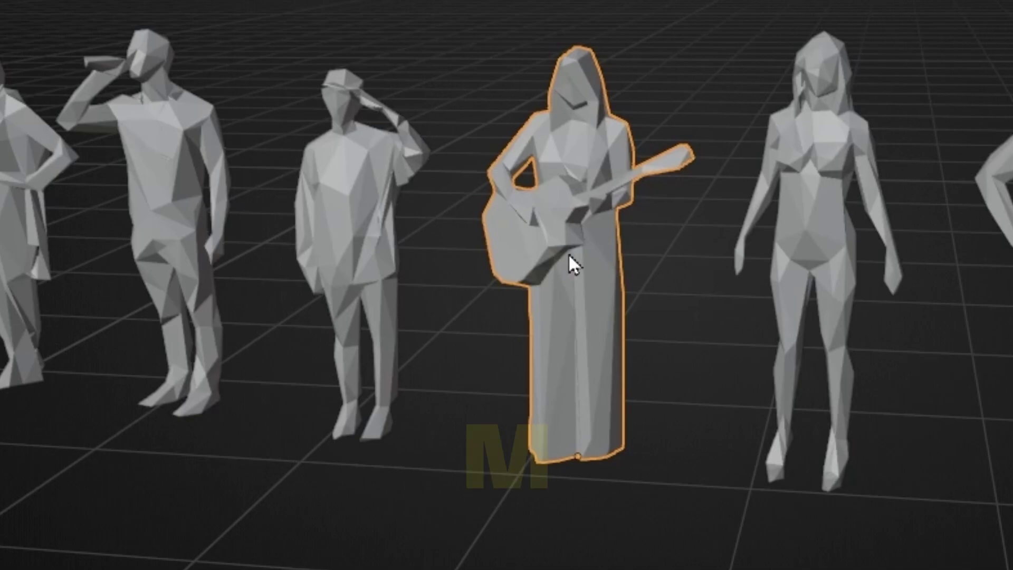
key(m)
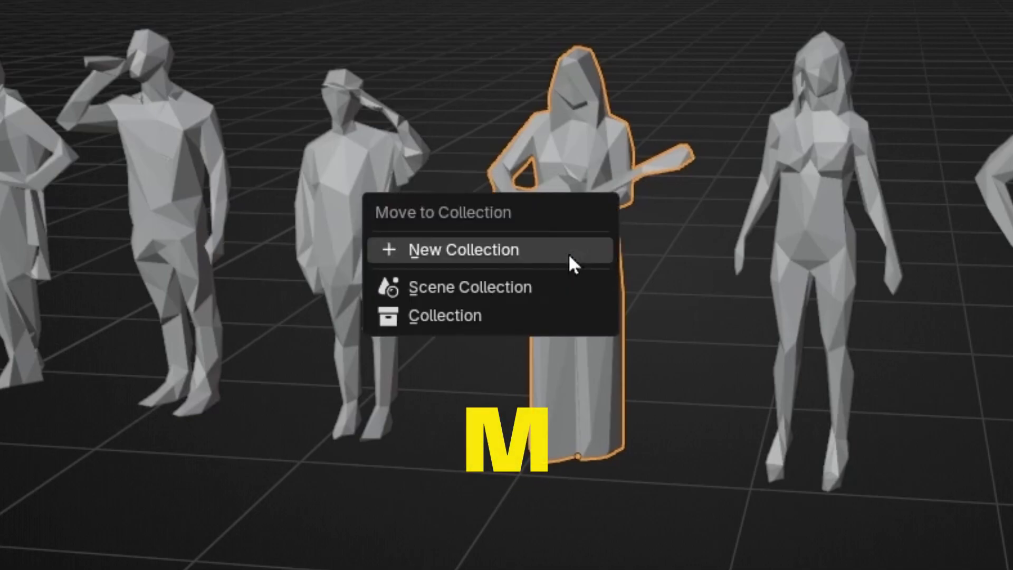
click(508, 251)
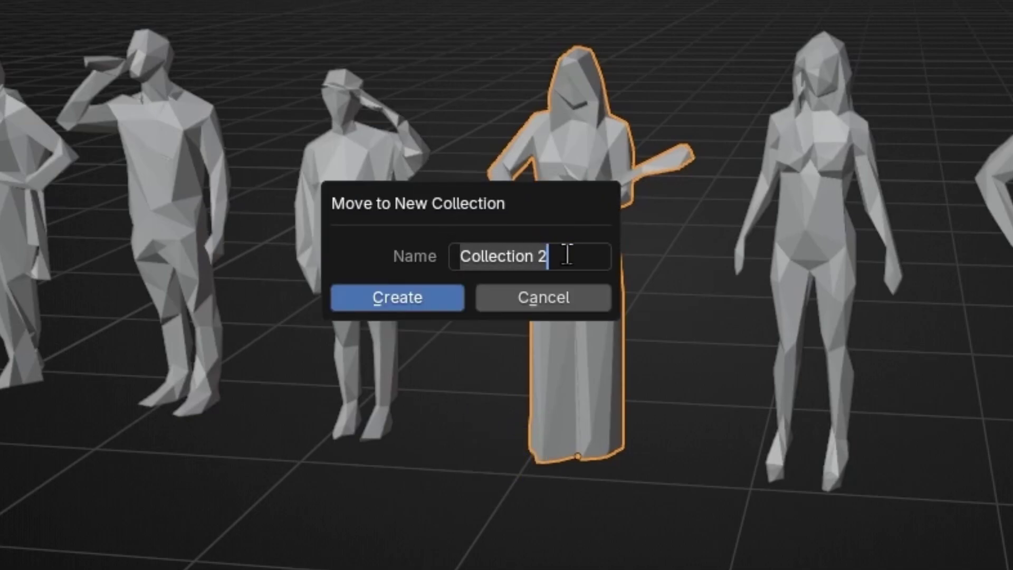
text(Singl)
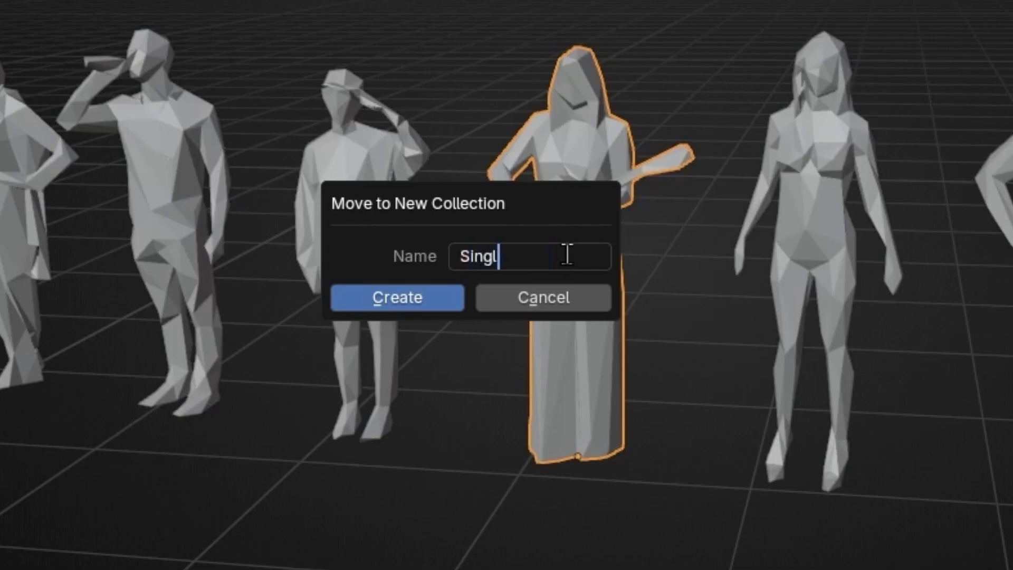
text(e People)
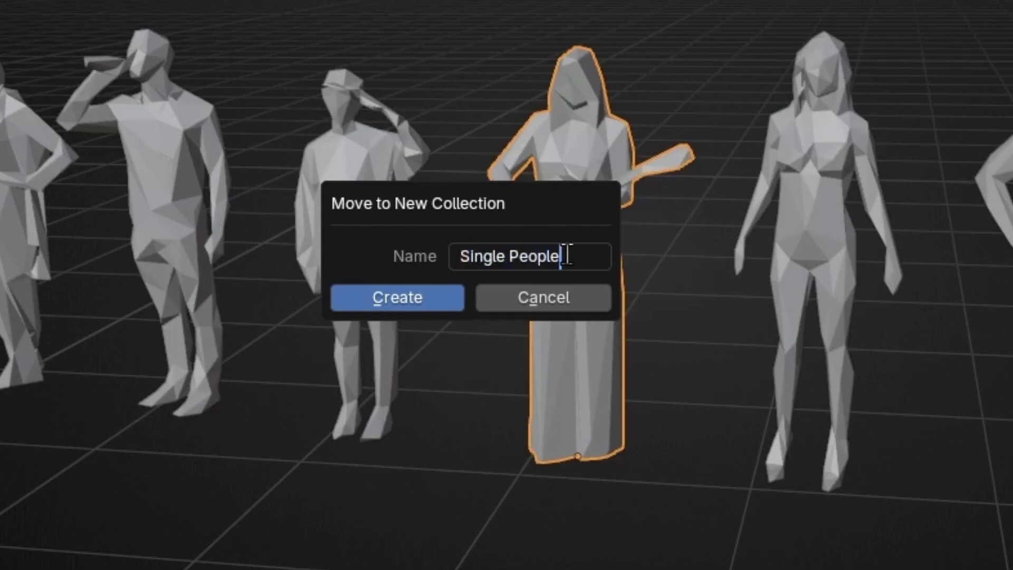
Step: Create the Single People collection holding 218_person and exclude the main Collection from view
click(400, 296)
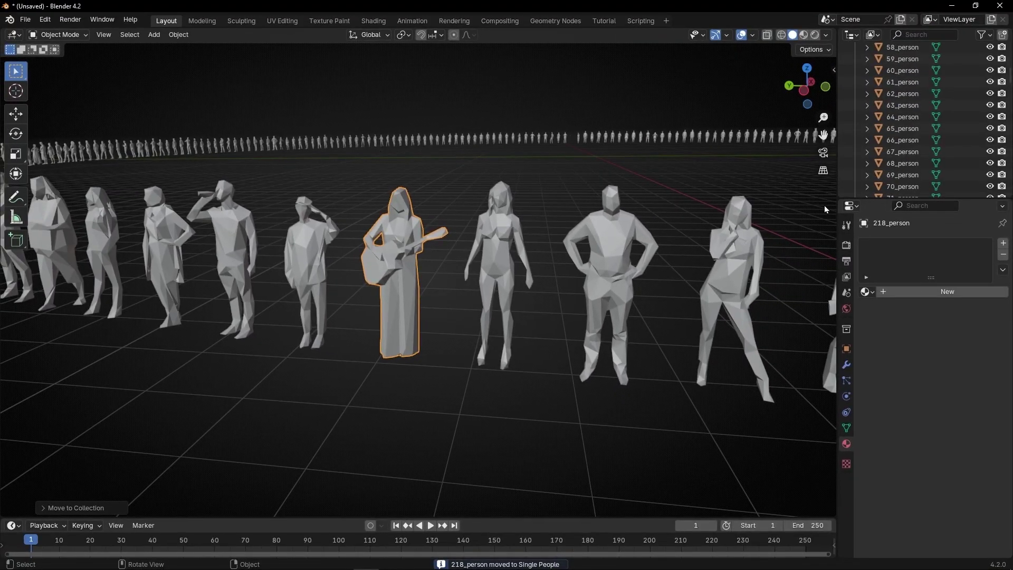
scroll(923, 145, up, 20)
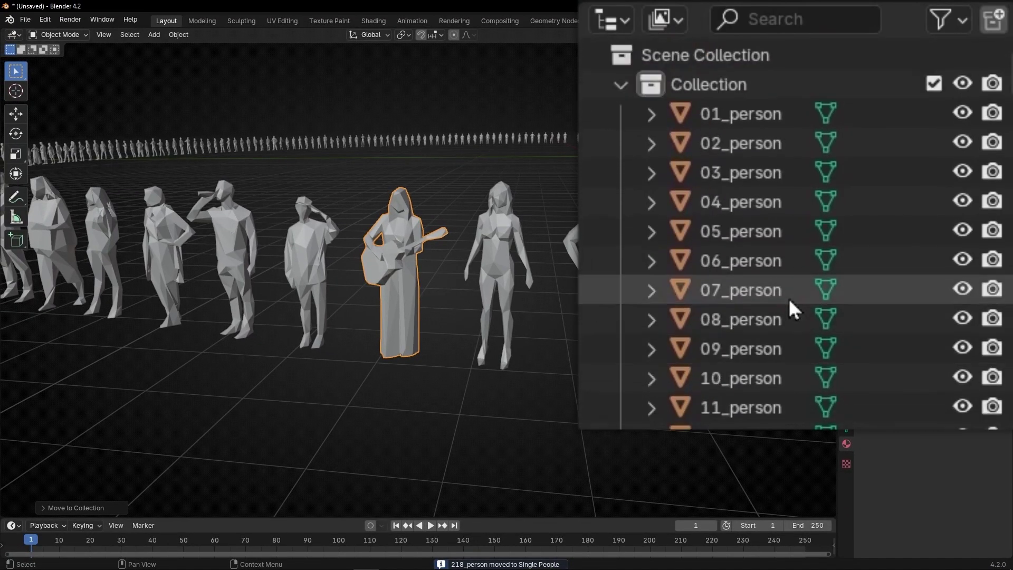
click(617, 85)
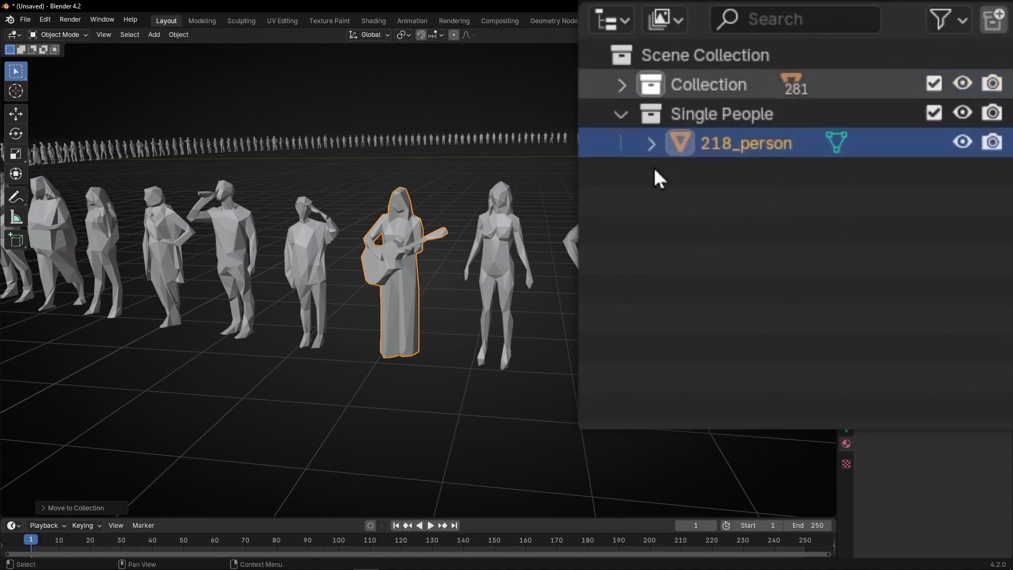
click(937, 83)
middle_drag(561, 261, 531, 258)
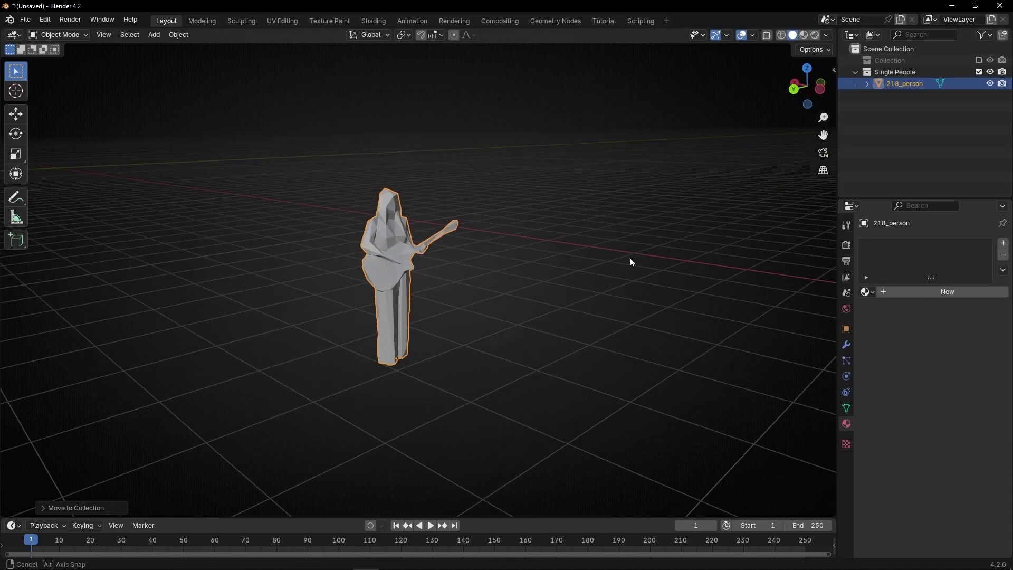
scroll(467, 264, down, 6)
middle_drag(467, 264, 461, 241)
scroll(461, 238, up, 4)
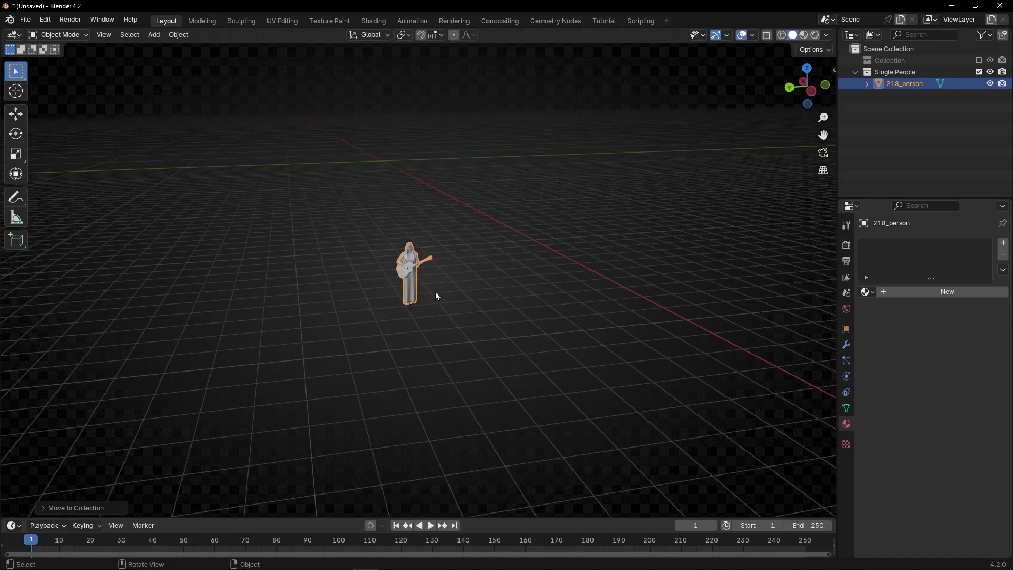
Step: Reset the guitarist's X and Y location to 0 and frame it in the view
key(n)
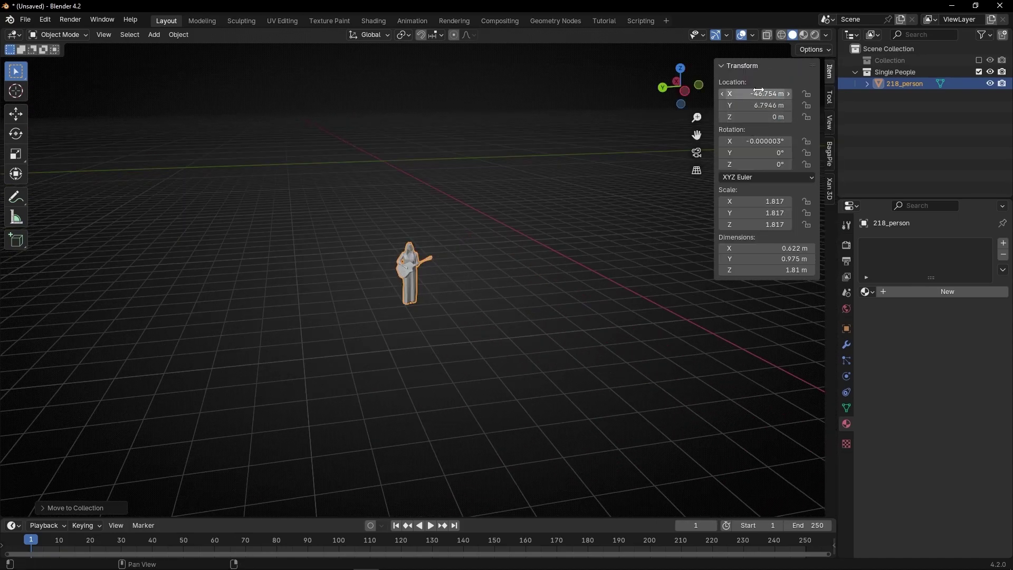
key(BackSpace)
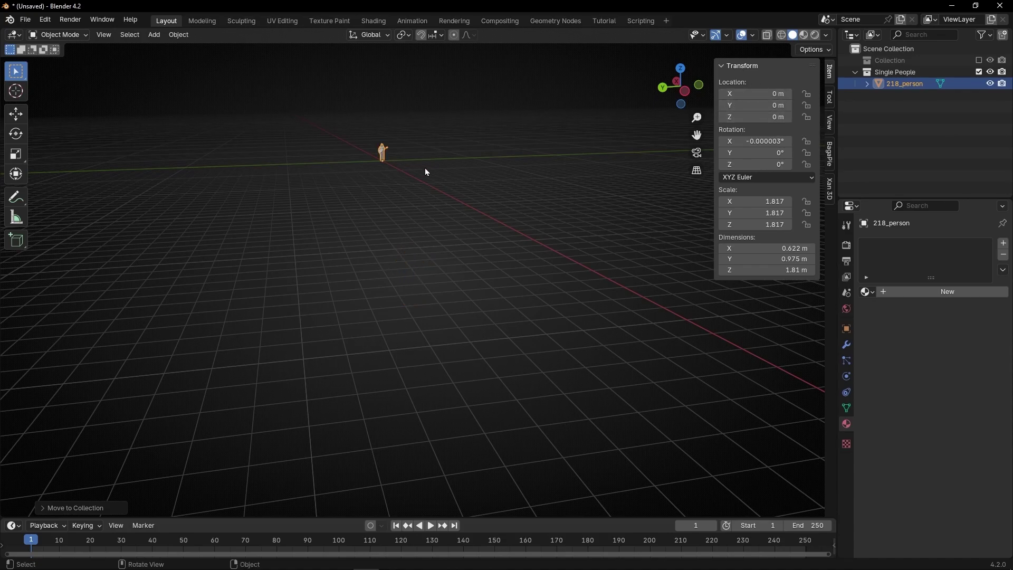
middle_drag(423, 164, 387, 164)
key(KP_Decimal)
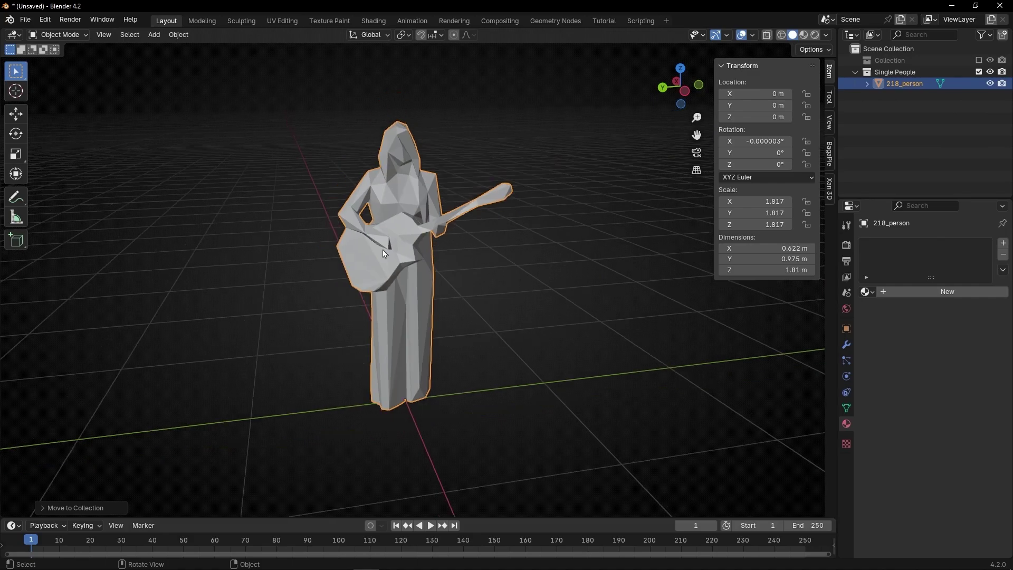
middle_drag(369, 275, 482, 233)
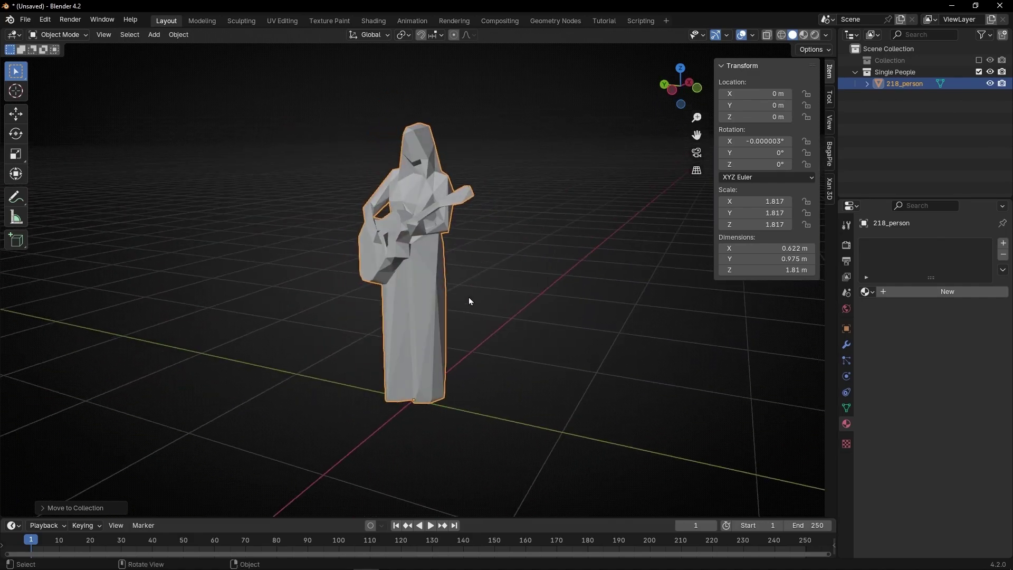
middle_drag(469, 301, 453, 329)
key(n)
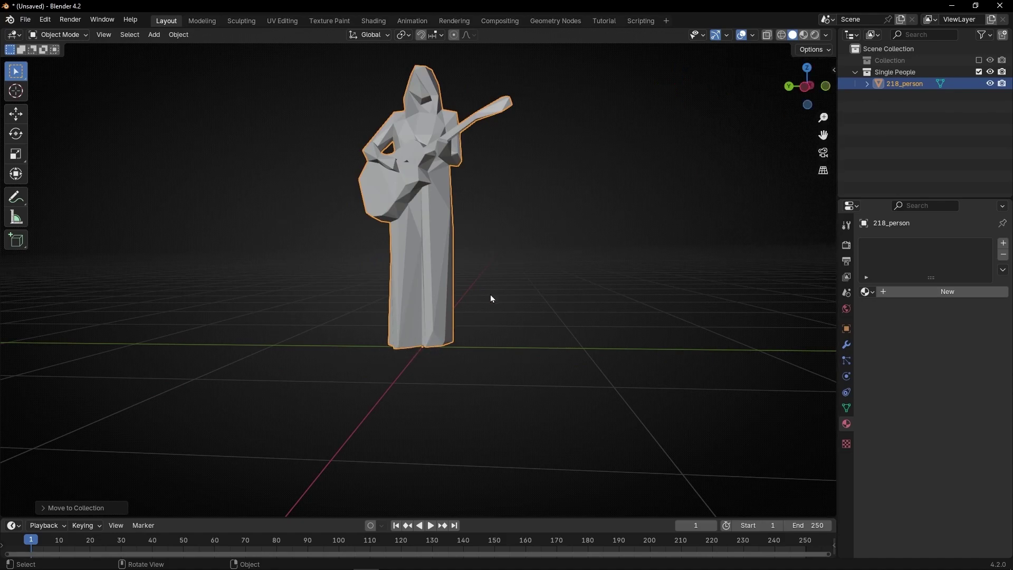
Step: In Edit Mode, move the mesh along Z so its feet sit at the origin
key(Tab)
key(g)
key(z)
click(491, 455)
key(Tab)
middle_drag(525, 386, 523, 331)
key(ctrl+z)
key(ctrl+z)
key(ctrl+z)
Step: Show the main crowd Collection again and select the 291_person figure
scroll(450, 226, down, 2)
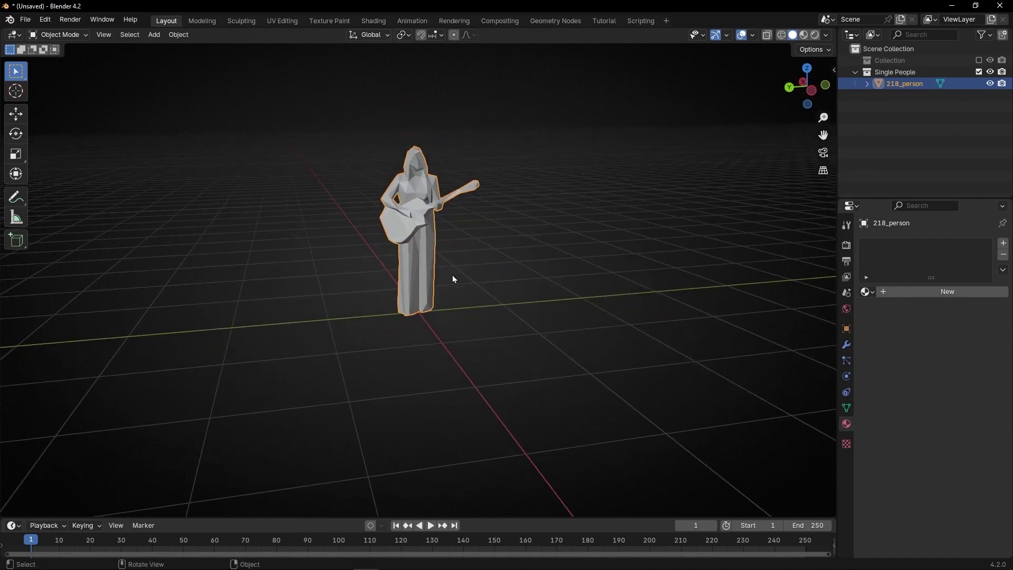
click(981, 61)
scroll(650, 303, down, 3)
middle_drag(651, 303, 514, 357)
click(351, 288)
middle_drag(351, 288, 368, 269)
scroll(354, 275, down, 10)
scroll(353, 267, up, 10)
middle_drag(467, 264, 452, 274)
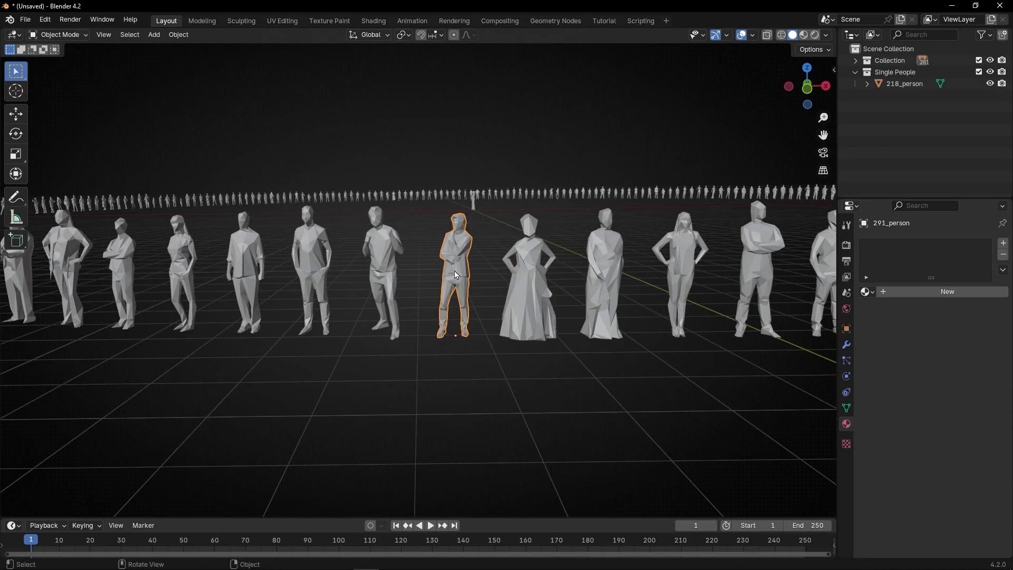
Step: Move 291_person into Single People and hide the main Collection again
key(m)
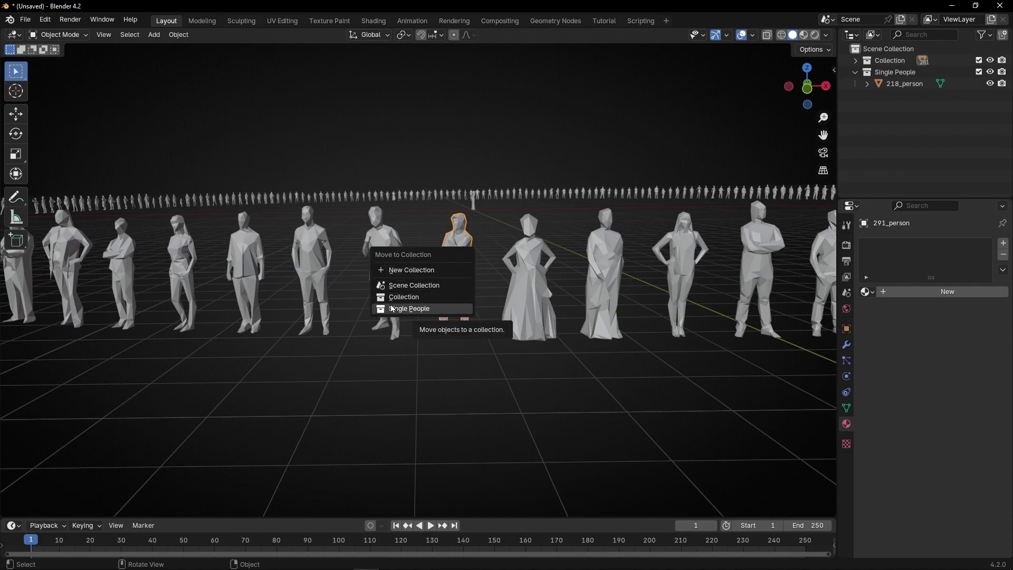
click(439, 308)
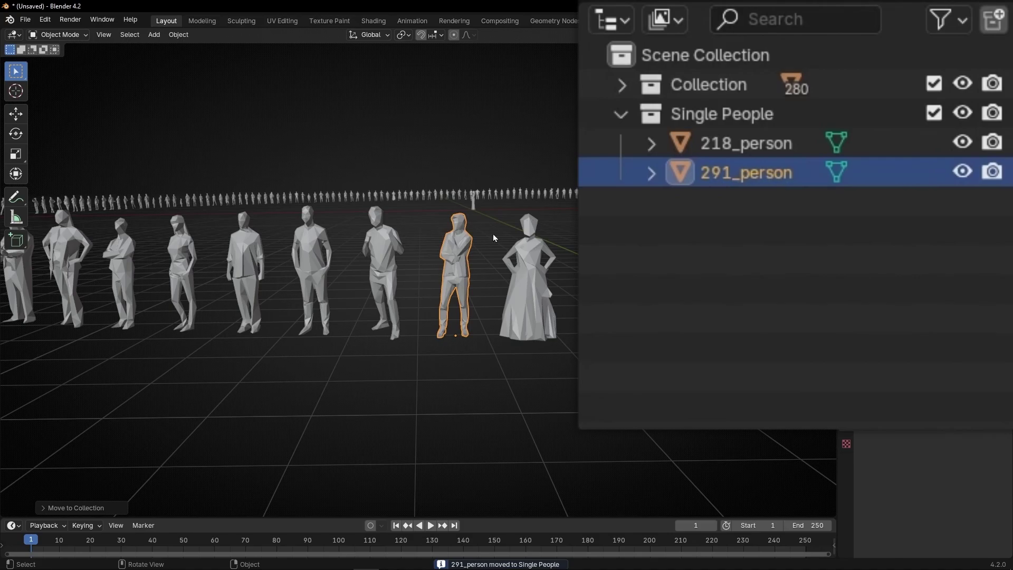
click(928, 79)
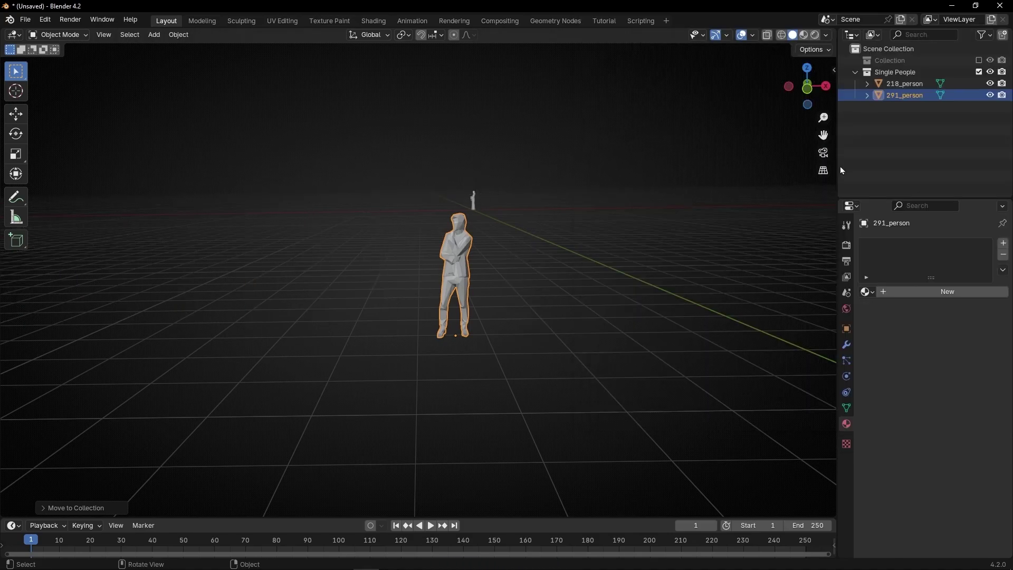
Step: Move both single figures into the main Collection and make its 282 people visible again
middle_drag(526, 304, 544, 292)
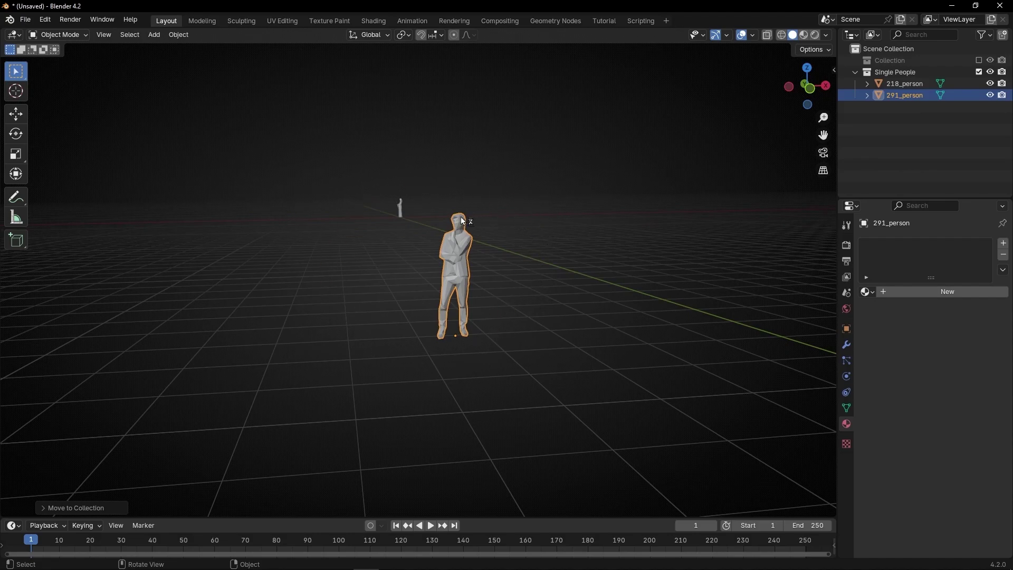
ctrl+click(908, 84)
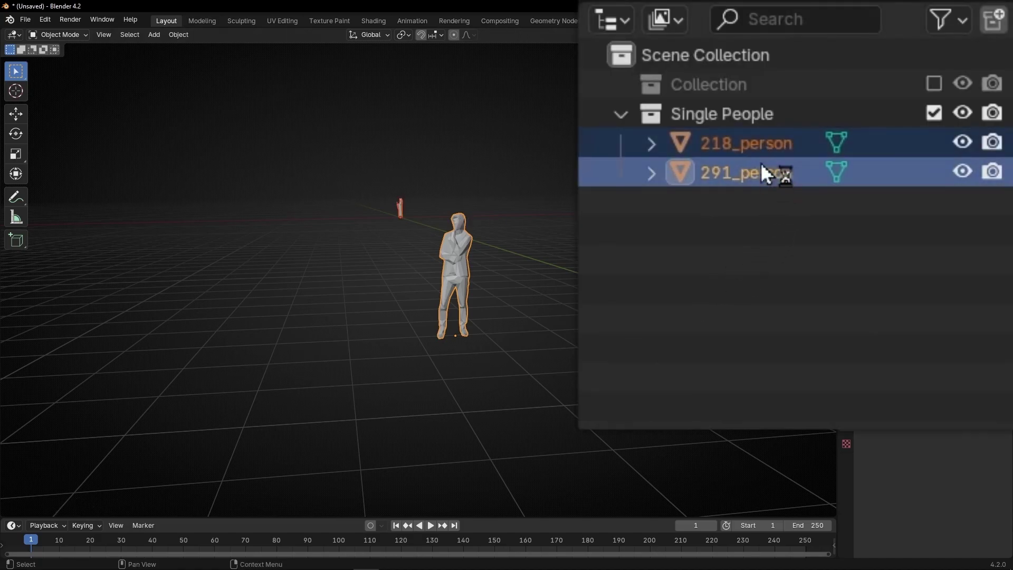
drag(746, 148, 724, 90)
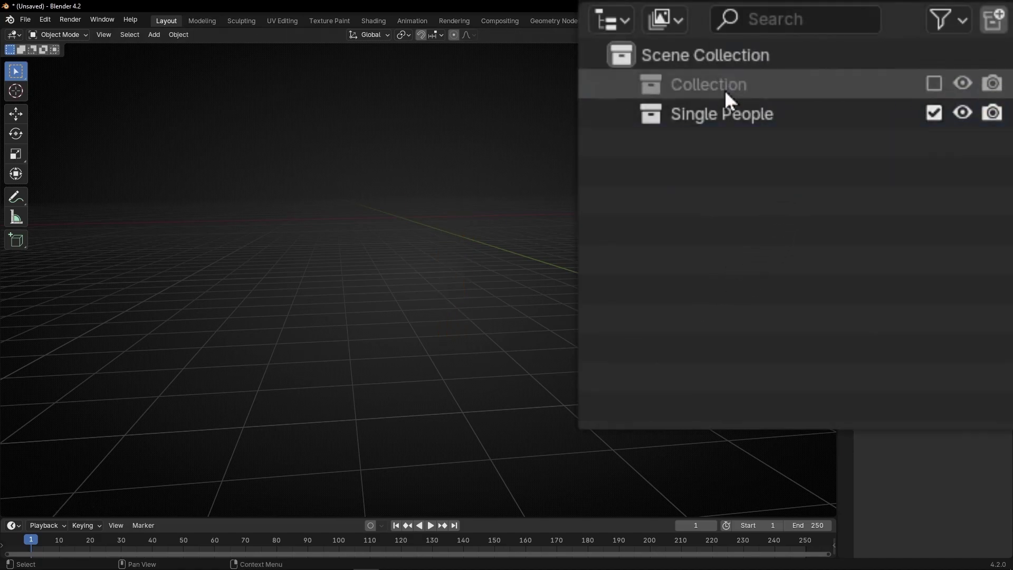
click(935, 83)
Step: Deselect the two figures and select the guitarist at the ring's centre
middle_drag(649, 177, 510, 195)
click(420, 189)
click(431, 196)
scroll(475, 245, down, 5)
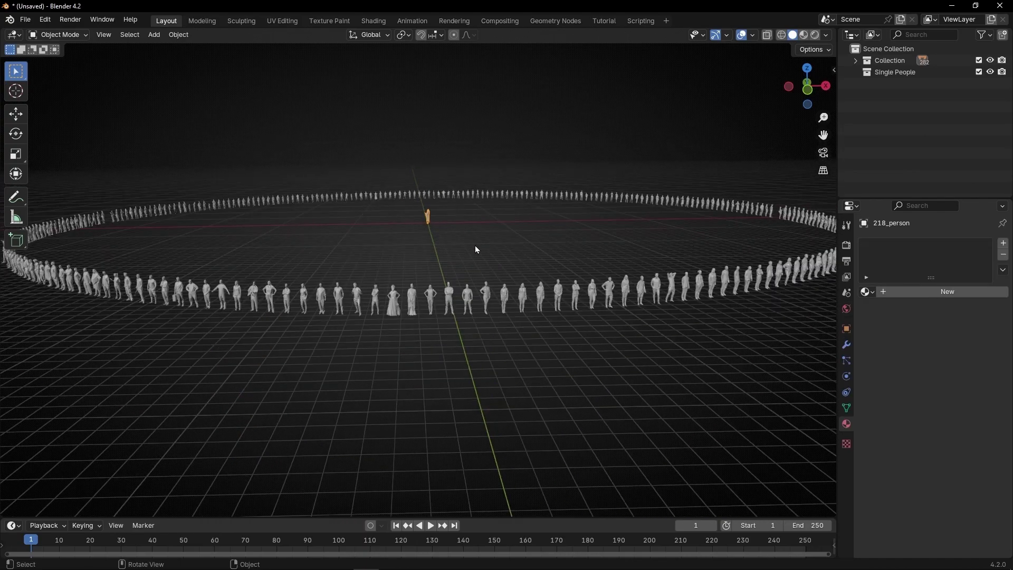
middle_drag(475, 246, 417, 268)
Step: Place the guitarist on the ring's right side, then make Single People the active collection
key(g)
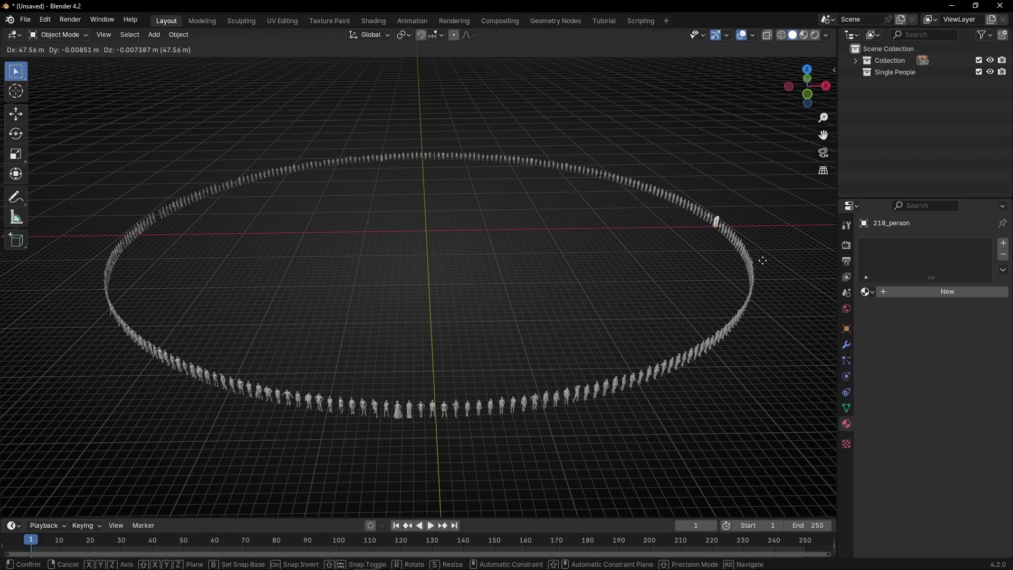
click(763, 263)
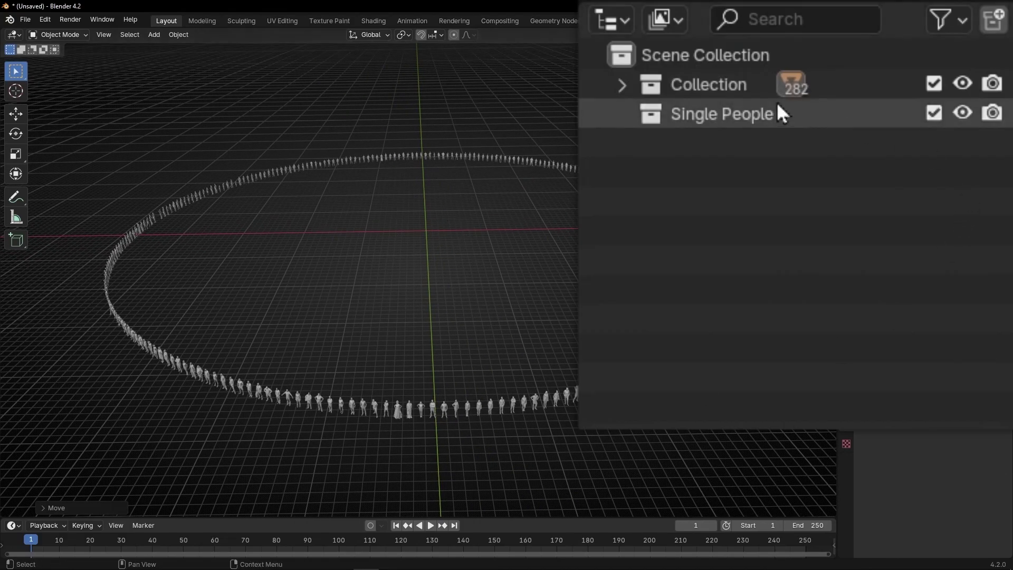
click(902, 71)
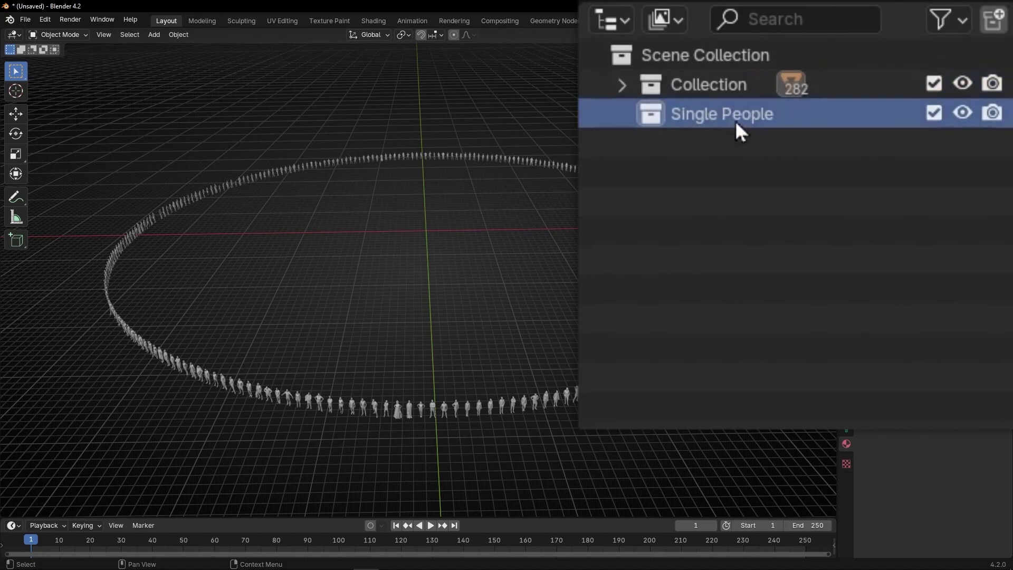
Step: Add a cube into Single People and hide the original figures Collection
click(154, 35)
mouse_move(169, 46)
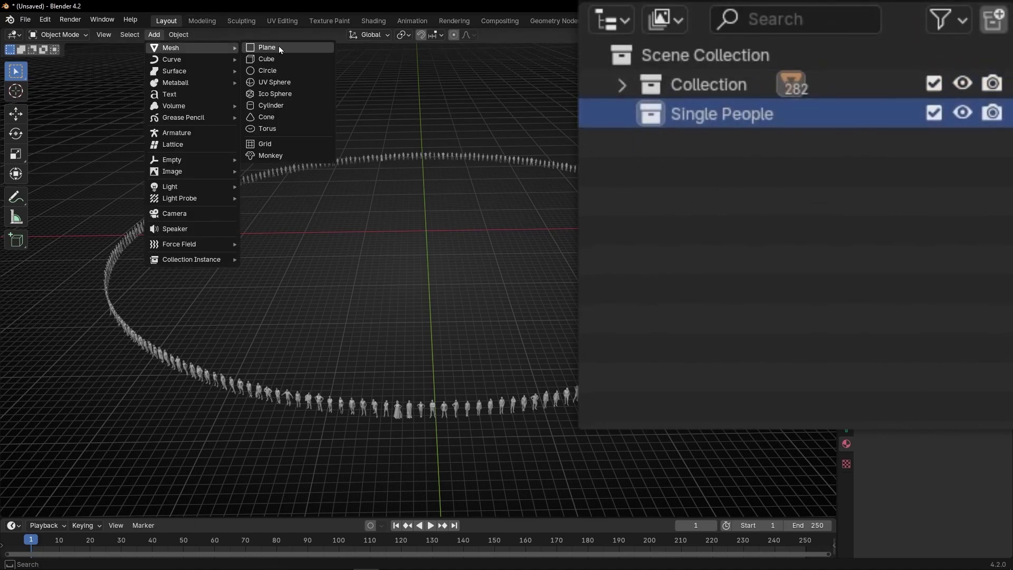
click(277, 58)
scroll(428, 228, up, 2)
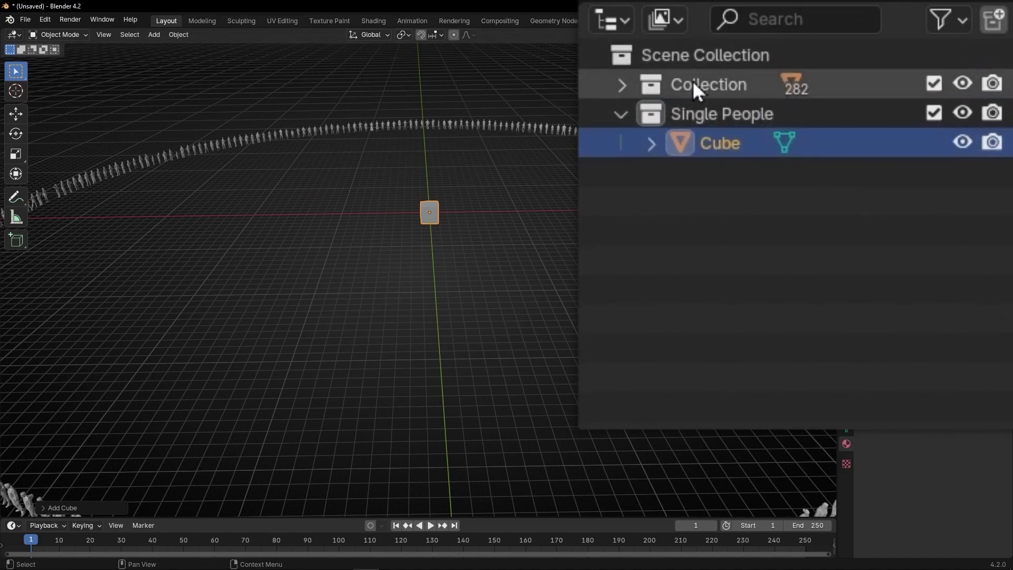
middle_drag(470, 223, 529, 135)
click(934, 84)
Step: In the Tutorial workspace, create a new geometry node tree on the cube and close the timeline
click(605, 21)
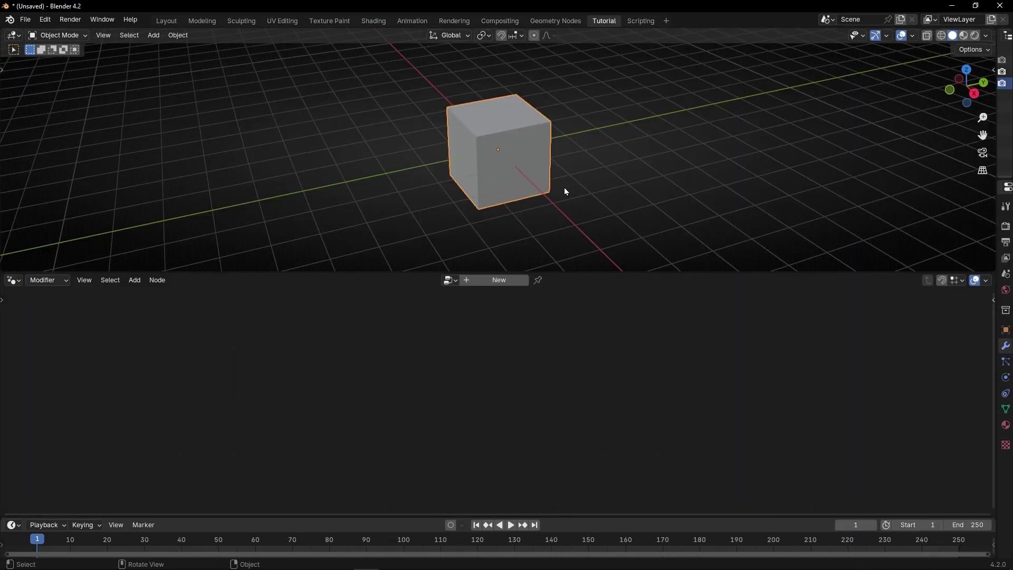
click(491, 282)
right_click(350, 528)
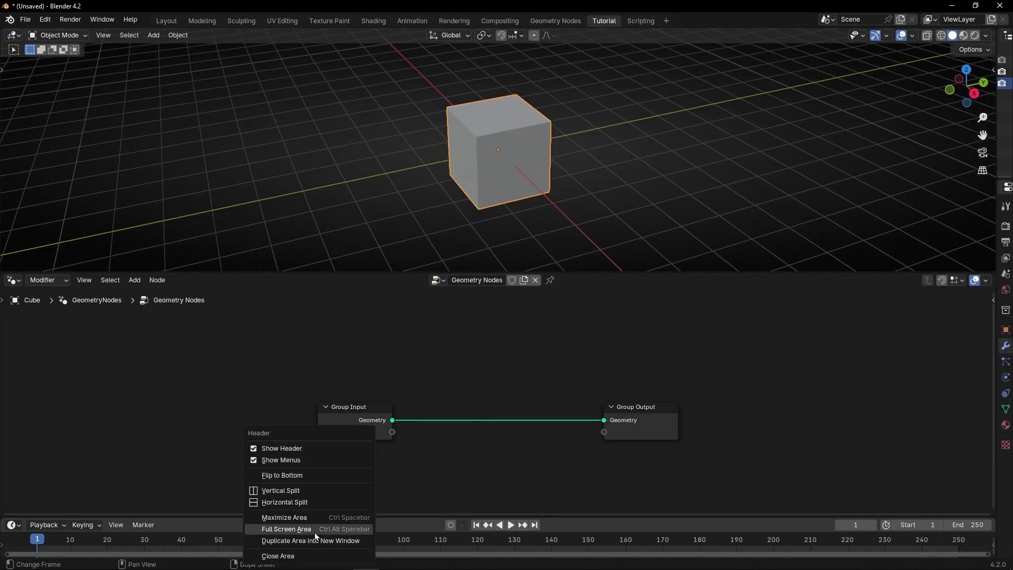
click(292, 556)
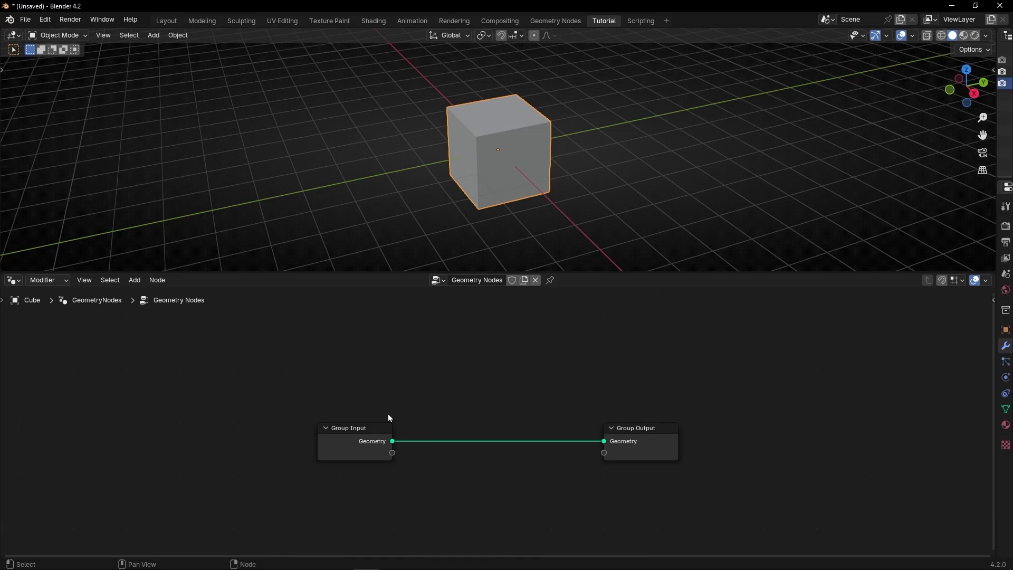
Step: Replace Group Input with a Grid node wired to the output, sized 5.9 m both ways
click(358, 424)
key(x)
key(shift+a)
text(grid)
key(Return)
click(302, 364)
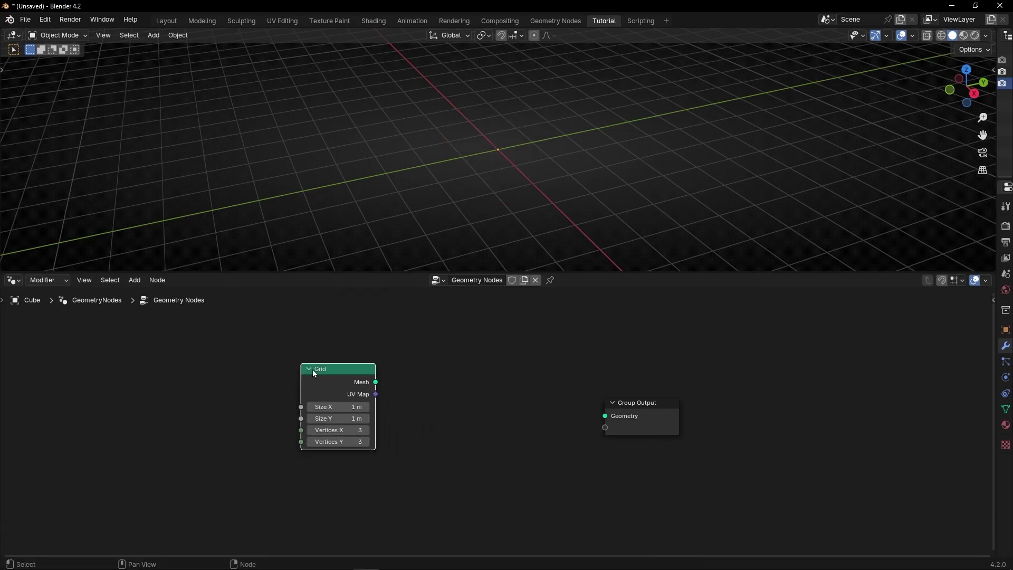
drag(376, 382, 605, 416)
drag(353, 406, 401, 418)
middle_drag(622, 241, 575, 232)
Step: Insert an Instance on Points node between the Grid and the Group Output
key(shift+a)
text(instance o)
key(Return)
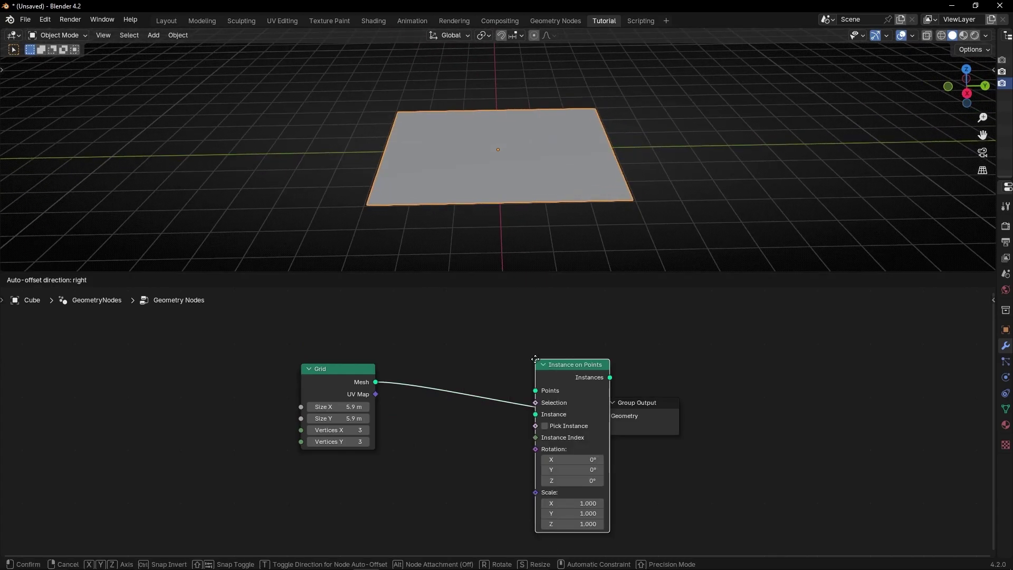
click(495, 338)
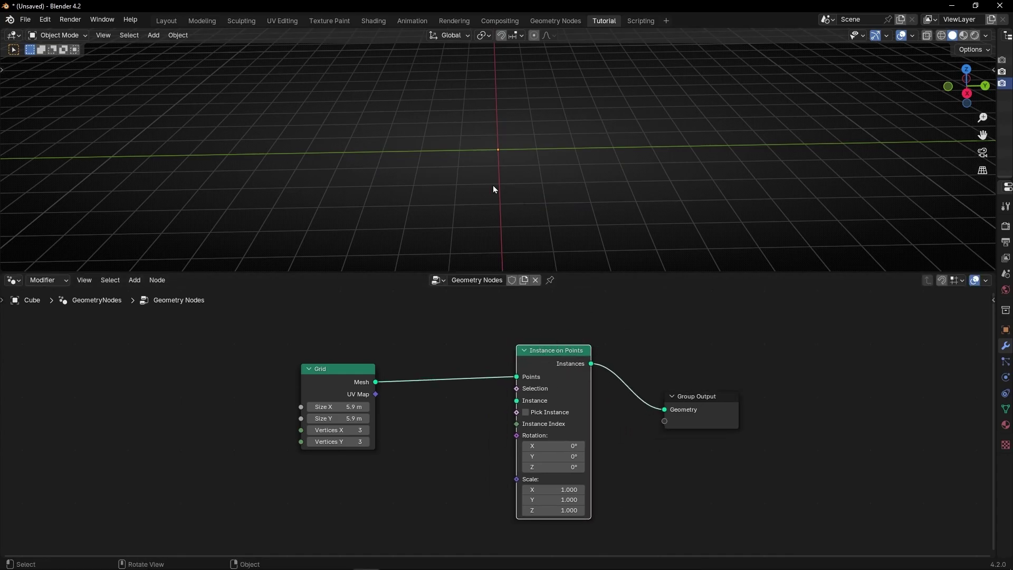
Step: Nudge the Grid node up and add a Collection Info node below it
mouse_move(327, 380)
mouse_down()
mouse_move(342, 366)
mouse_move(330, 365)
mouse_up()
middle_drag(363, 501, 400, 458)
key(shift+a)
text(coll)
key(Return)
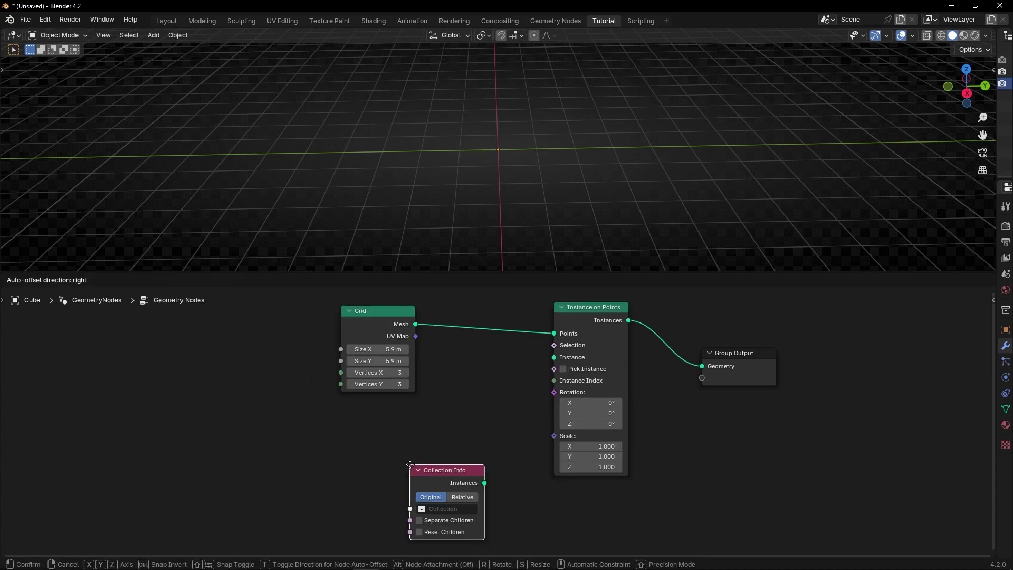
click(388, 422)
Step: Set the Collection Info node's Collection field to the main Collection of figures
scroll(439, 458, up, 3)
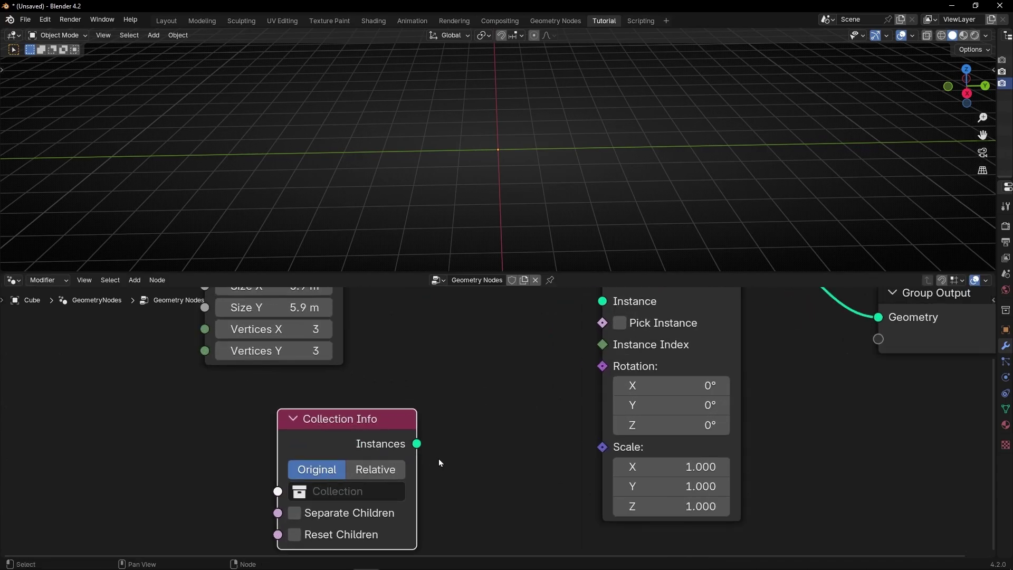
middle_drag(389, 484, 401, 439)
scroll(401, 439, up, 3)
click(380, 446)
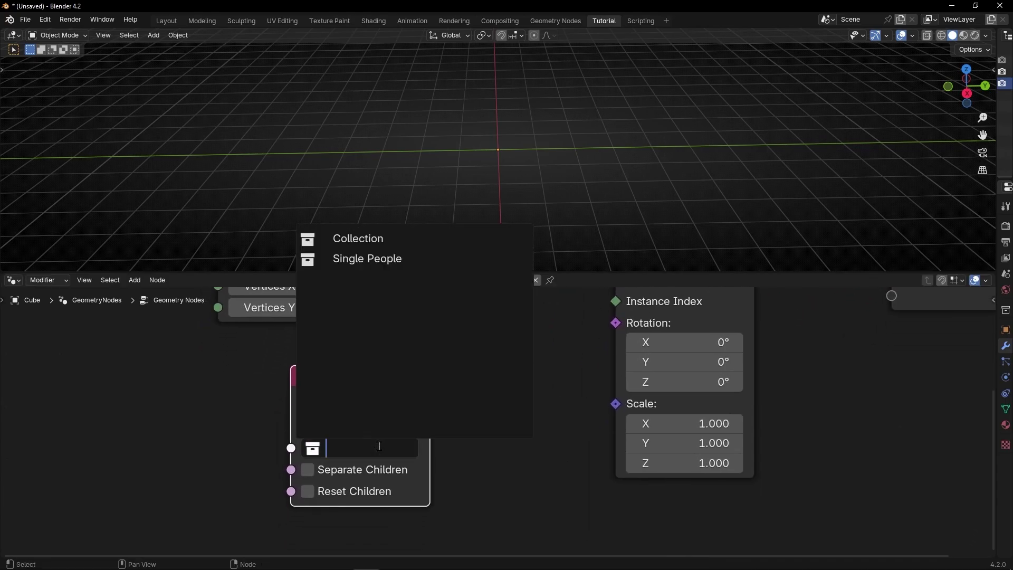
click(378, 237)
middle_drag(493, 398, 435, 451)
scroll(455, 433, down, 2)
drag(391, 465, 445, 408)
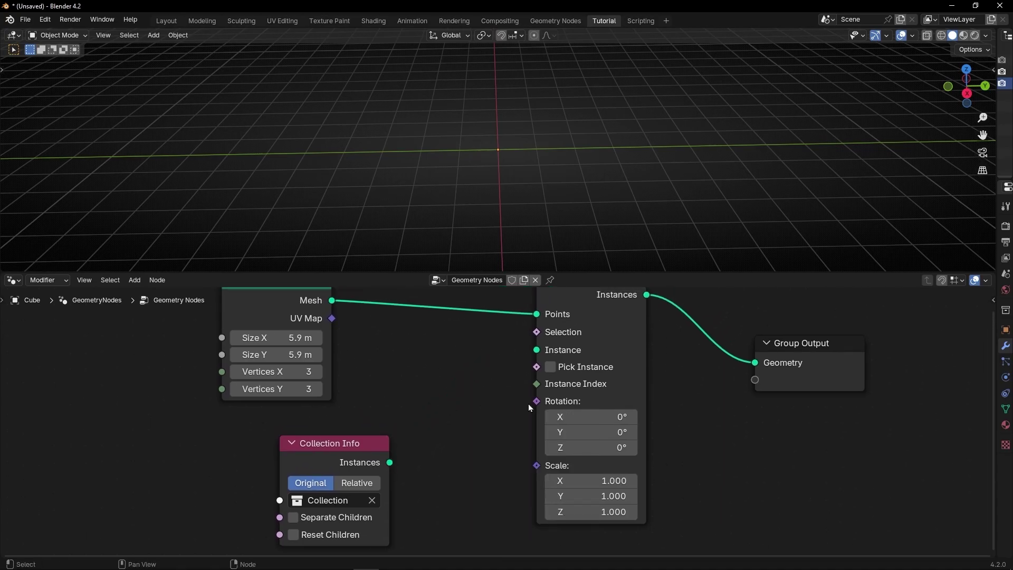
Step: Enable Pick Instance, wire Collection Info Instances into the Instance socket, and enable Separate Children
click(554, 366)
middle_drag(460, 397, 458, 419)
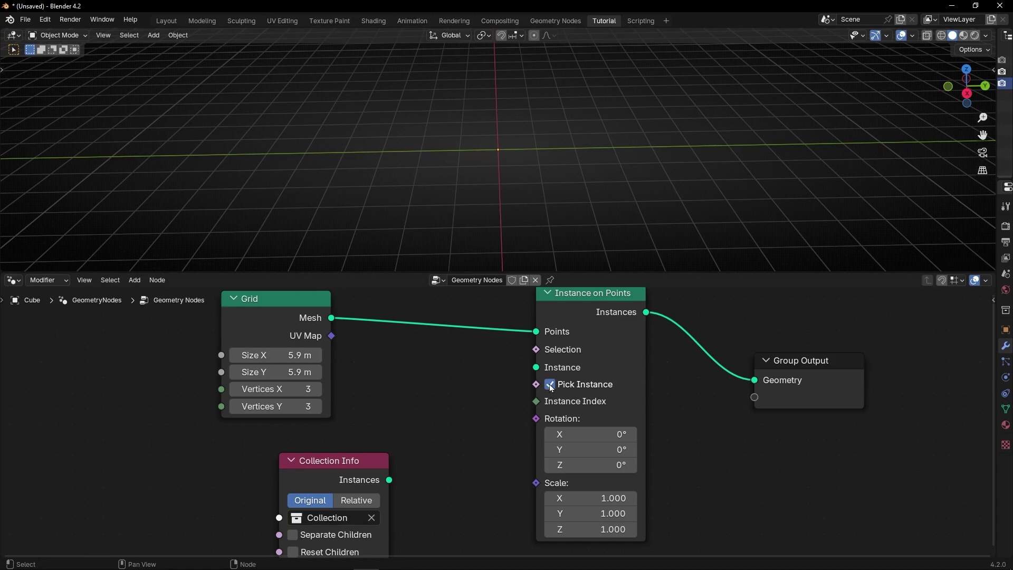
drag(390, 480, 316, 382)
drag(390, 480, 471, 409)
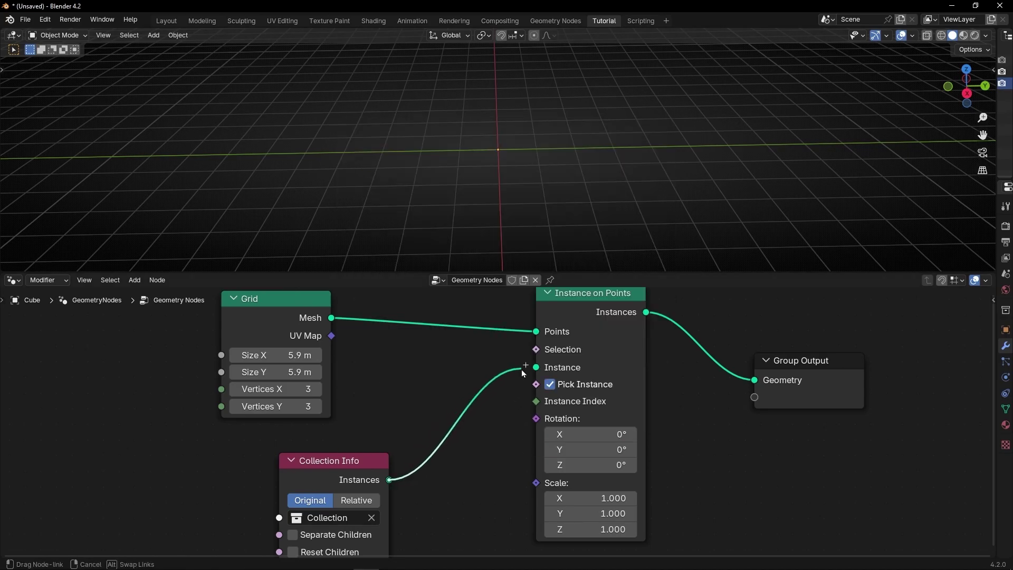
drag(522, 370, 517, 373)
middle_drag(515, 233, 526, 206)
middle_drag(370, 455, 387, 381)
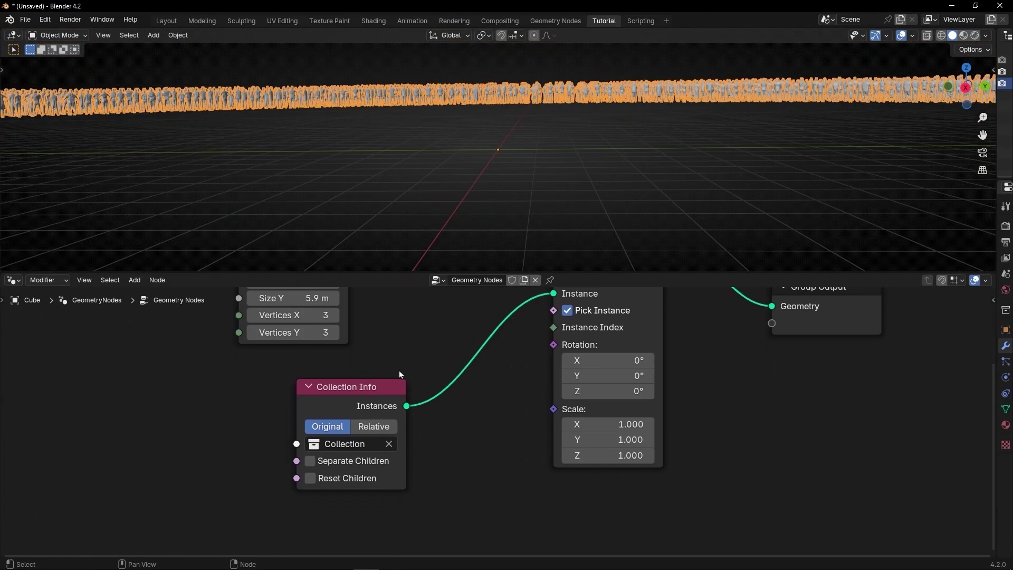
click(311, 462)
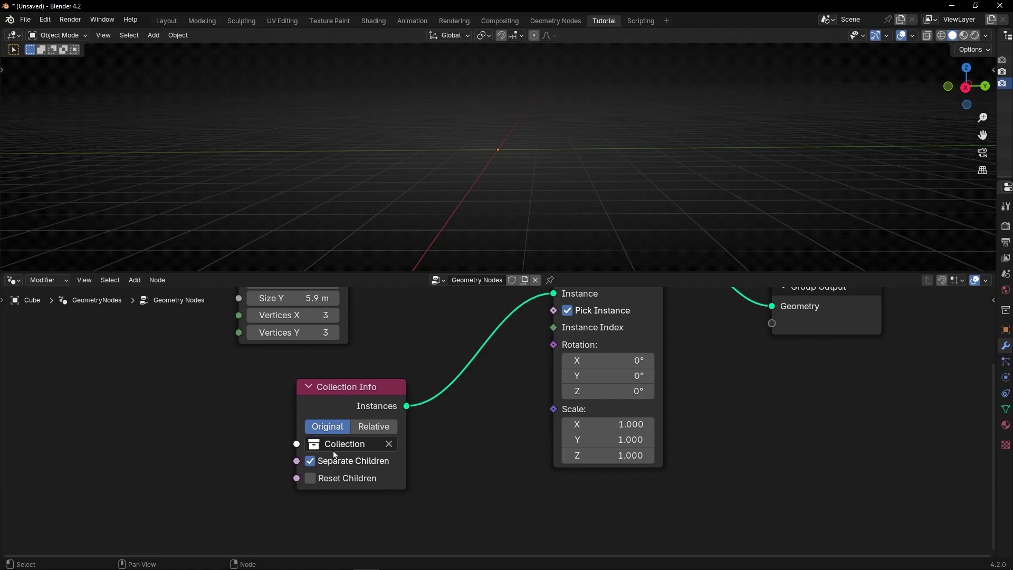
middle_drag(493, 231, 439, 402)
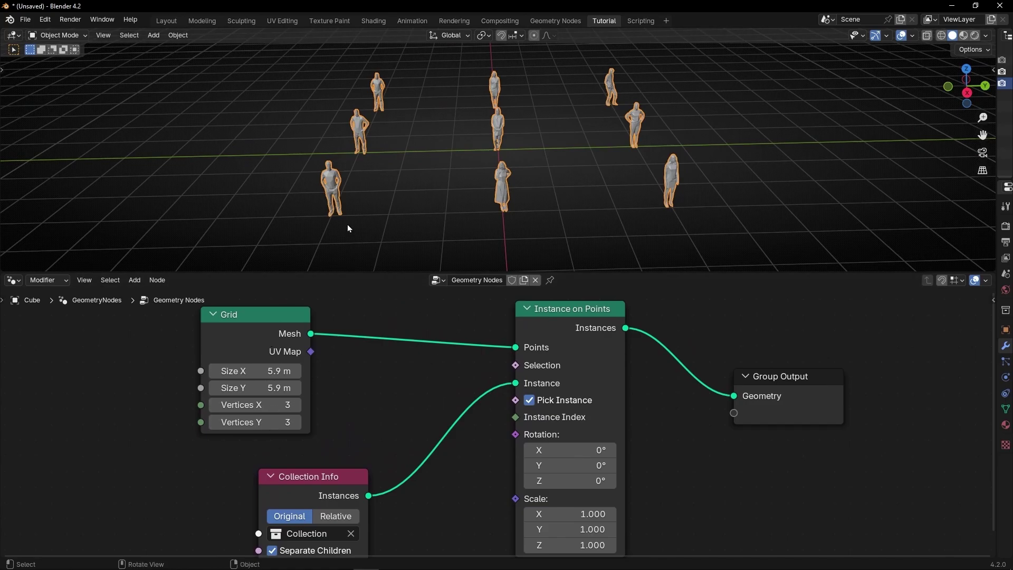
Step: Deselect the figures and raise the grid's Vertices Y from 3 to 9
middle_drag(347, 223, 500, 52)
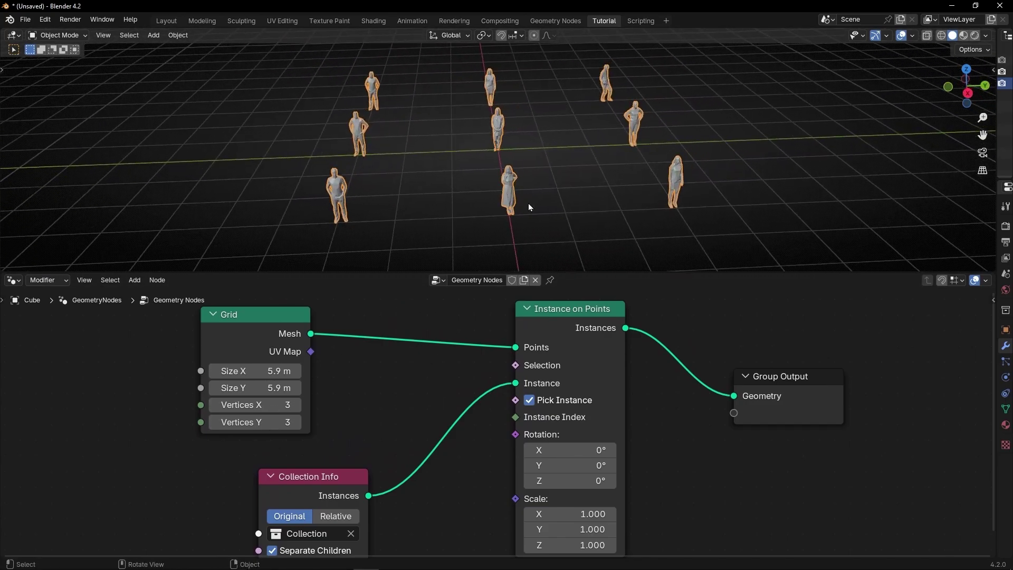
middle_drag(526, 204, 442, 362)
middle_drag(407, 413, 439, 360)
middle_drag(373, 242, 401, 215)
click(412, 225)
middle_drag(343, 333, 347, 390)
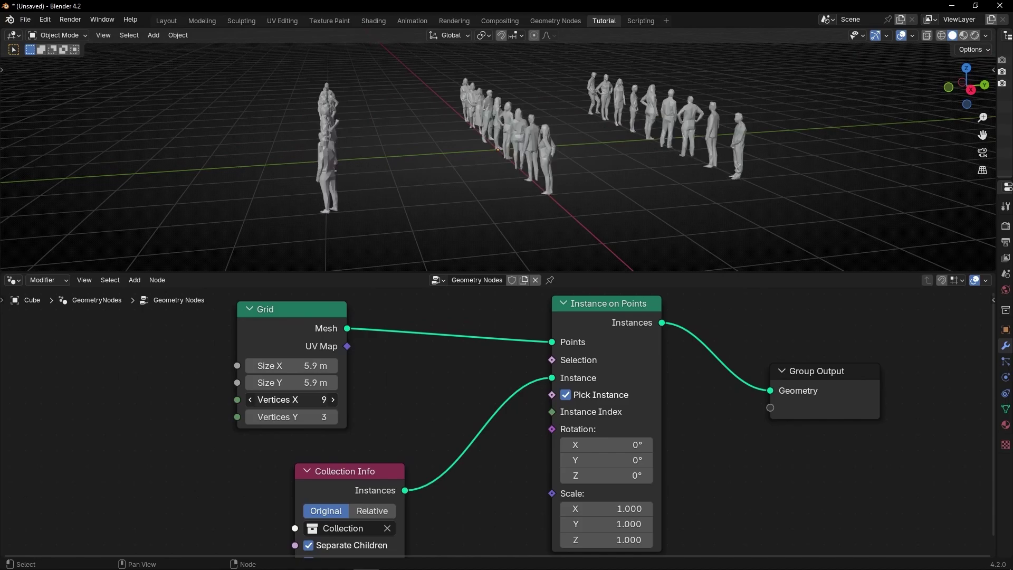
middle_drag(464, 221, 425, 239)
drag(280, 416, 316, 417)
middle_drag(414, 232, 429, 265)
Step: Set the grid to 14.2 m with 18 × 18 vertices and hide viewport overlays
drag(297, 365, 338, 366)
drag(288, 400, 316, 400)
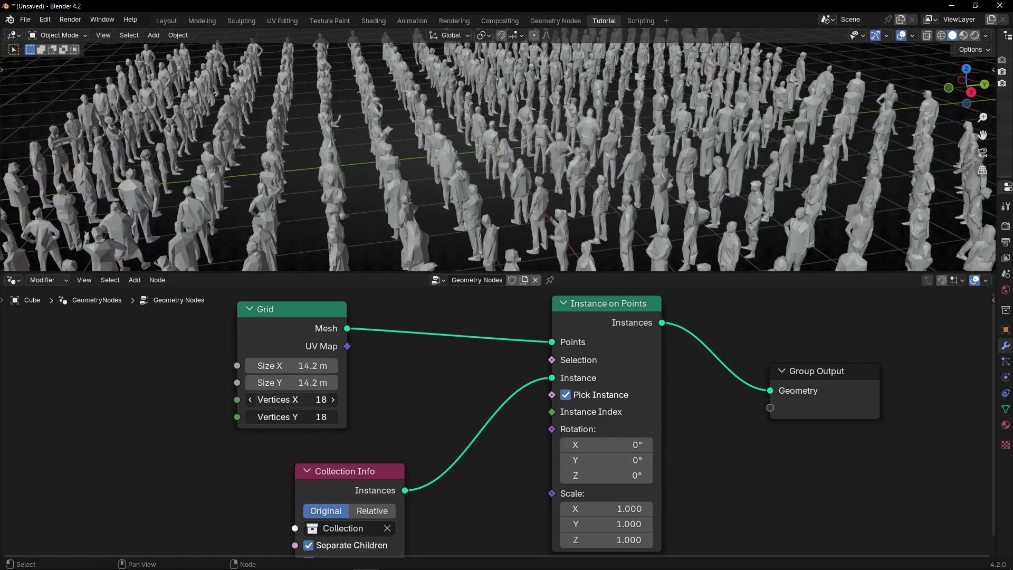
scroll(388, 202, down, 8)
middle_drag(427, 182, 679, 146)
click(902, 36)
Step: Insert a Distribute Points on Faces node between the Grid and Instance on Points
middle_drag(487, 198, 508, 183)
drag(278, 324, 138, 328)
key(shift+a)
text(distri)
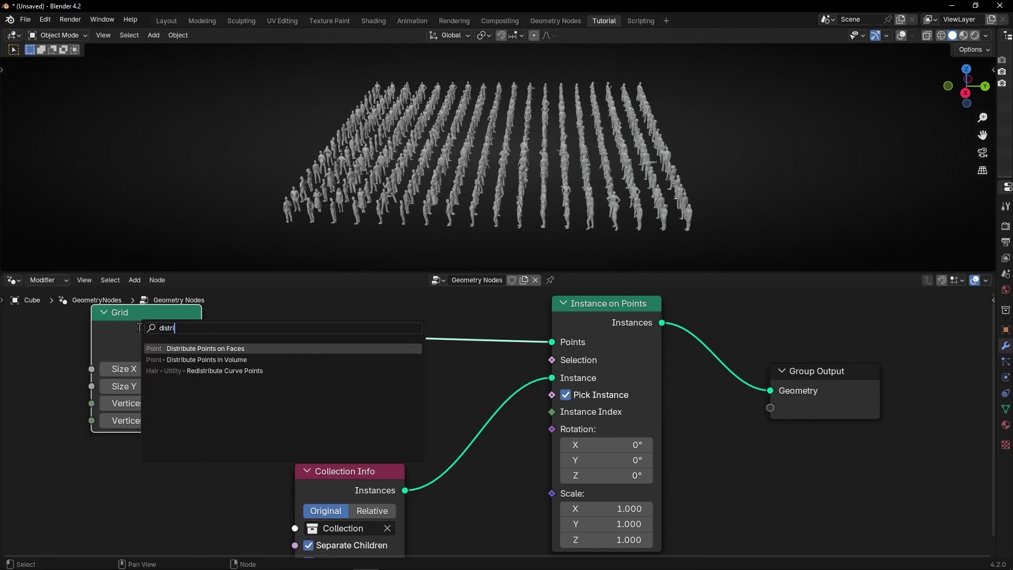
key(Return)
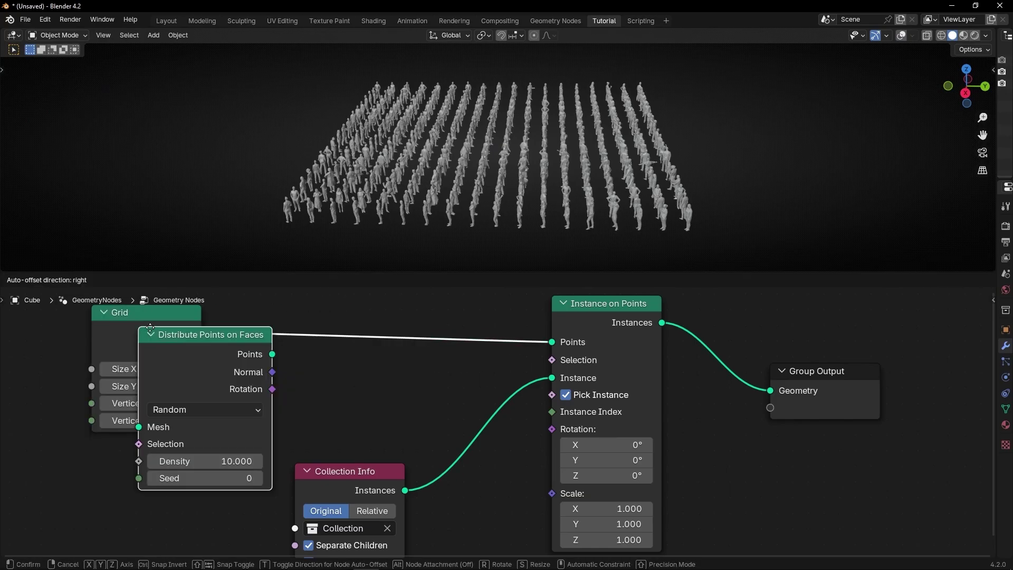
click(286, 348)
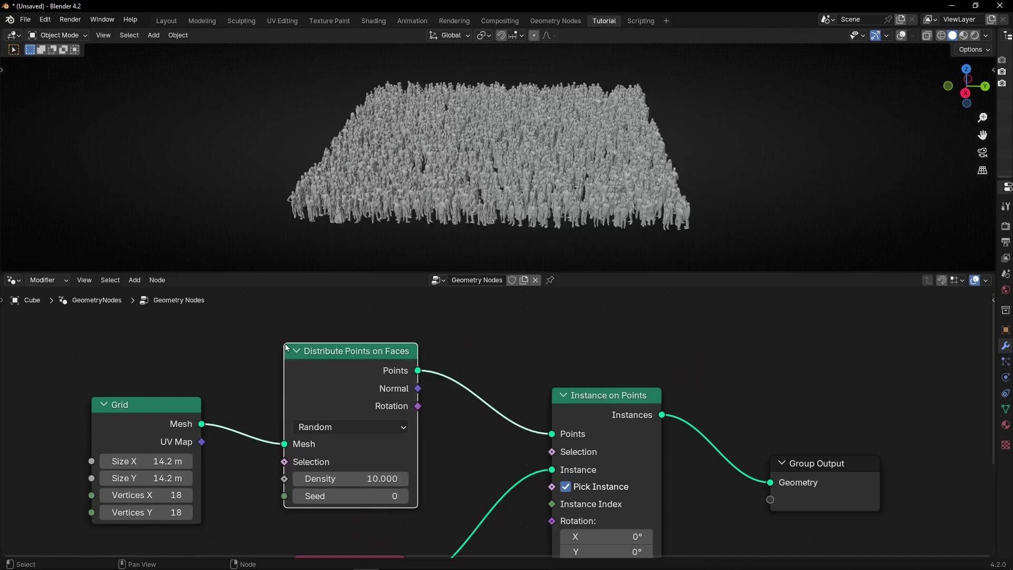
Step: Lower the Density from 10 to 1.7 and inspect the looser crowd from several angles
middle_drag(461, 196, 520, 179)
middle_drag(312, 514, 387, 449)
drag(386, 443, 304, 443)
middle_drag(537, 233, 560, 215)
scroll(439, 188, up, 6)
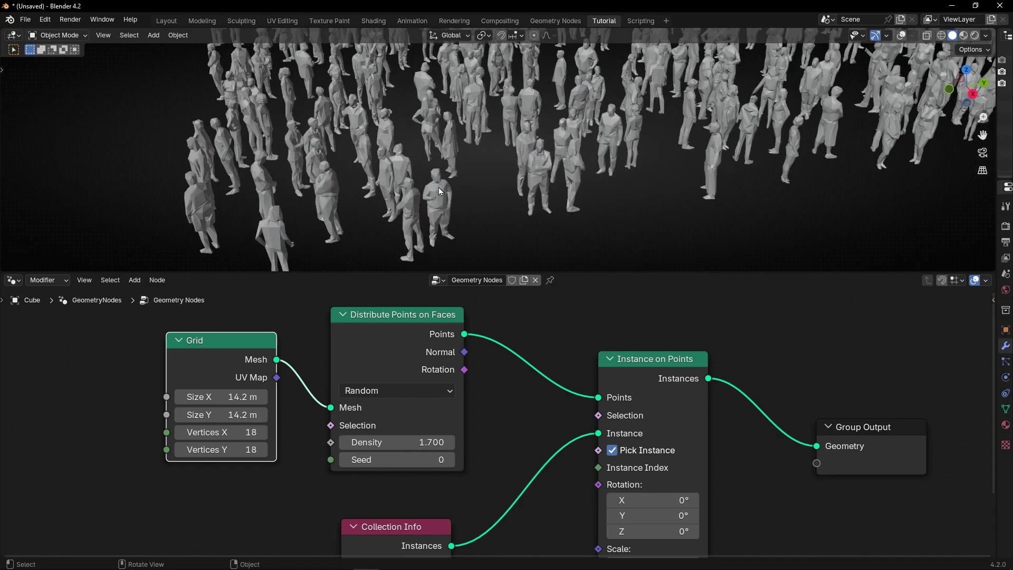
middle_drag(439, 188, 319, 142)
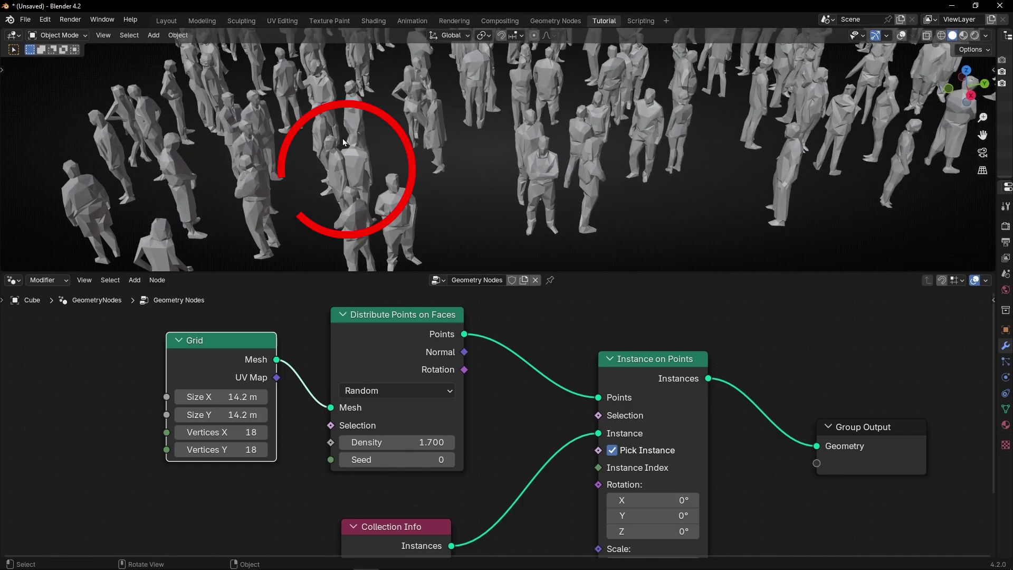
middle_drag(611, 153, 615, 222)
scroll(641, 169, up, 8)
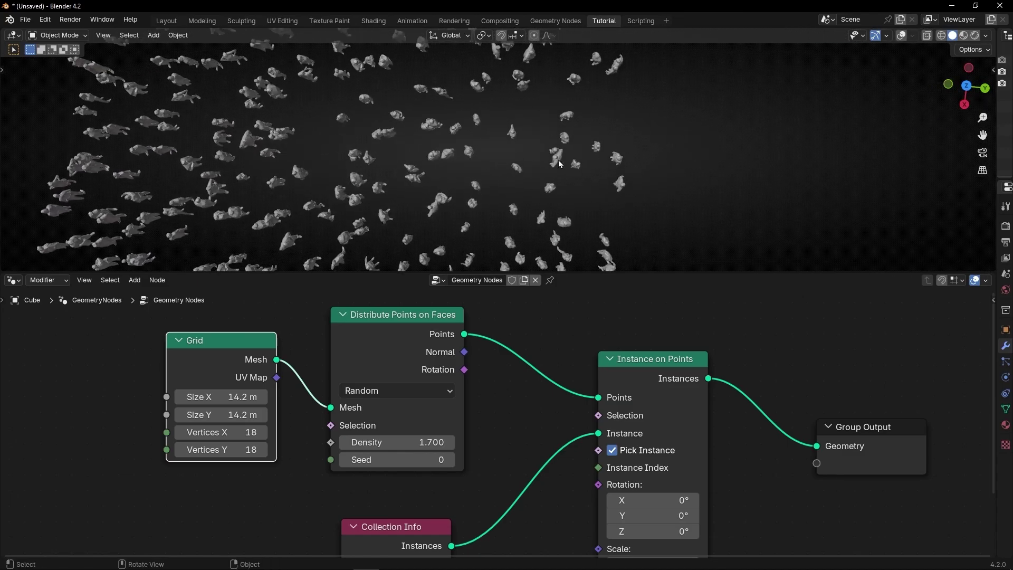
middle_drag(647, 160, 586, 160)
scroll(426, 182, down, 6)
middle_drag(426, 183, 506, 211)
scroll(378, 406, up, 3)
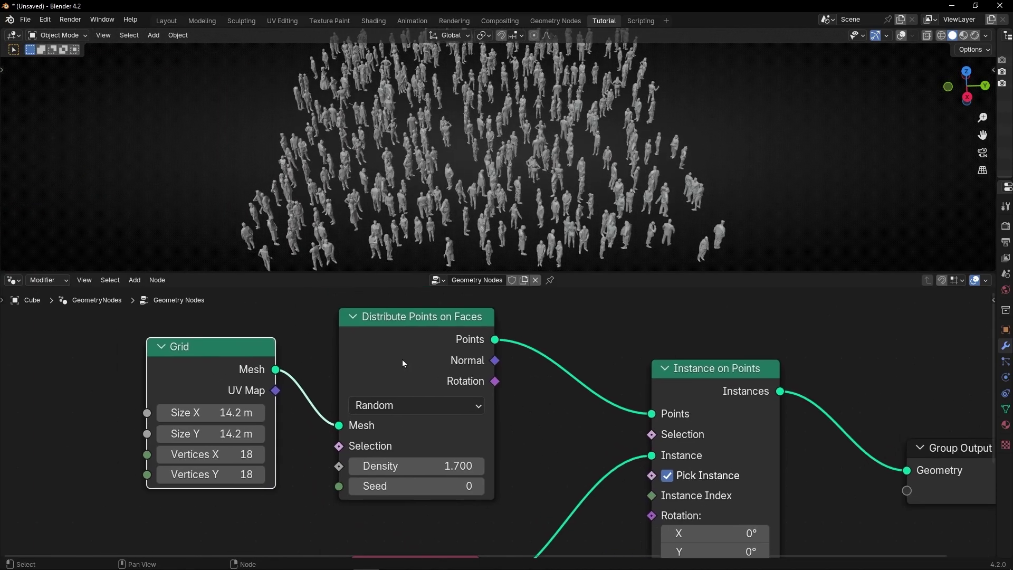
Step: Switch the distribution method to Poisson Disk and raise Distance Min to 0.5 m
click(406, 405)
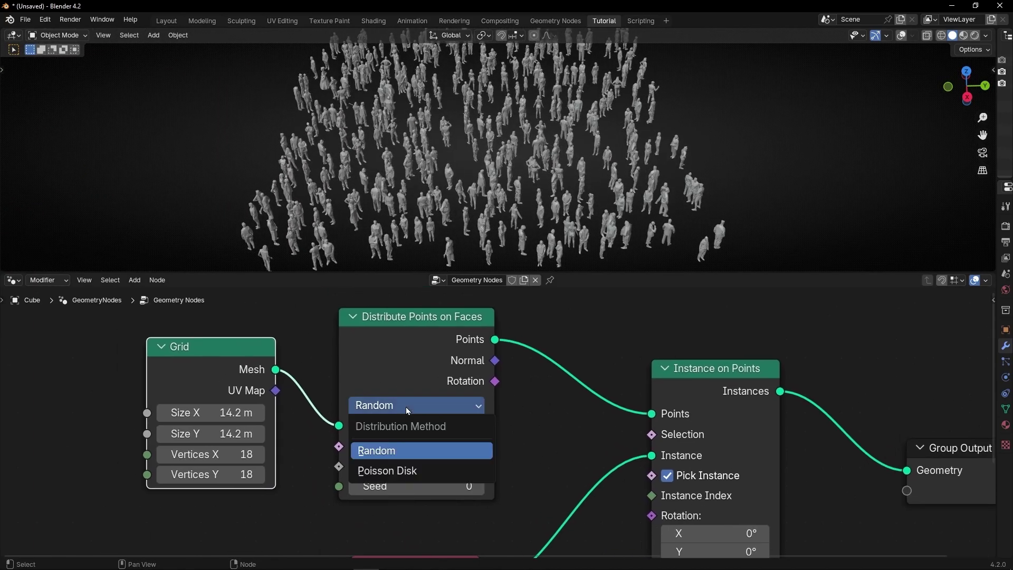
click(403, 466)
shift+scroll(532, 407, down, 2)
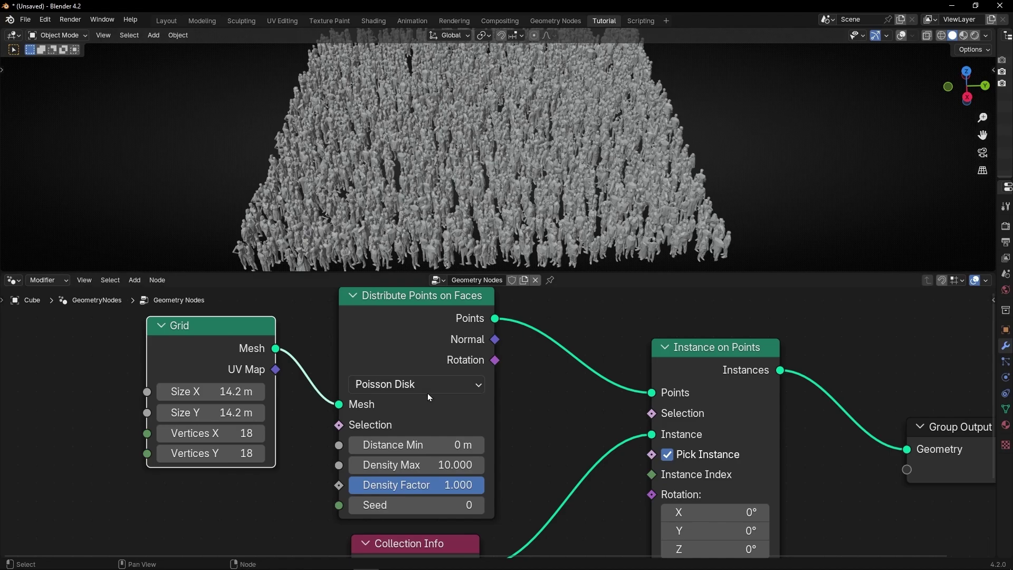
click(476, 446)
click(476, 446)
click(476, 446)
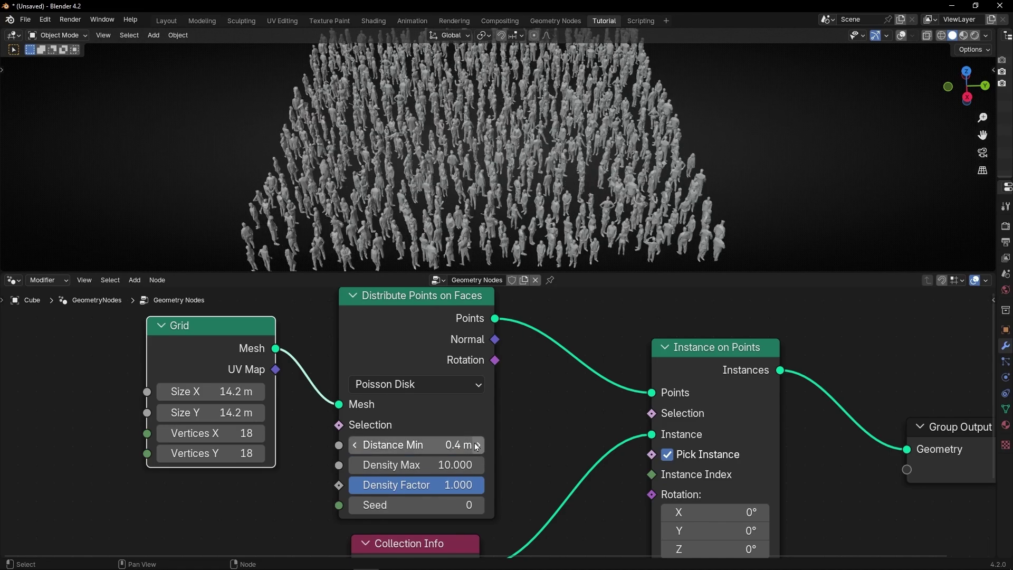
click(477, 446)
Step: From a near top-down view, switch to annotation drawing over the crowd
middle_drag(473, 206, 470, 265)
key(t)
key(shift+alt+z)
key(shift+space)
key(d)
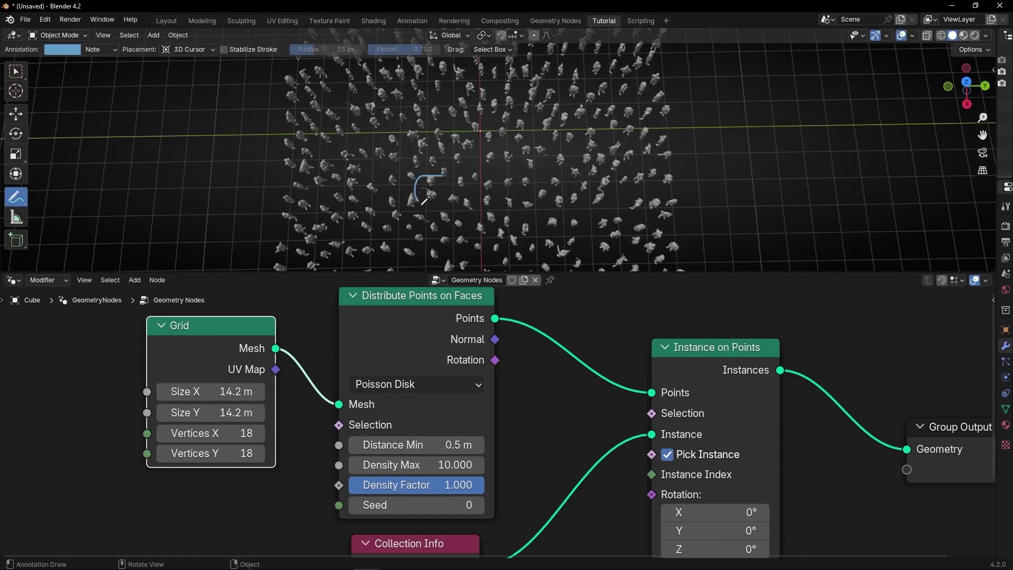
Step: Raise Distance Min to 1 m, erase the annotation circle, and review the spaced-out figures
scroll(436, 184, up, 5)
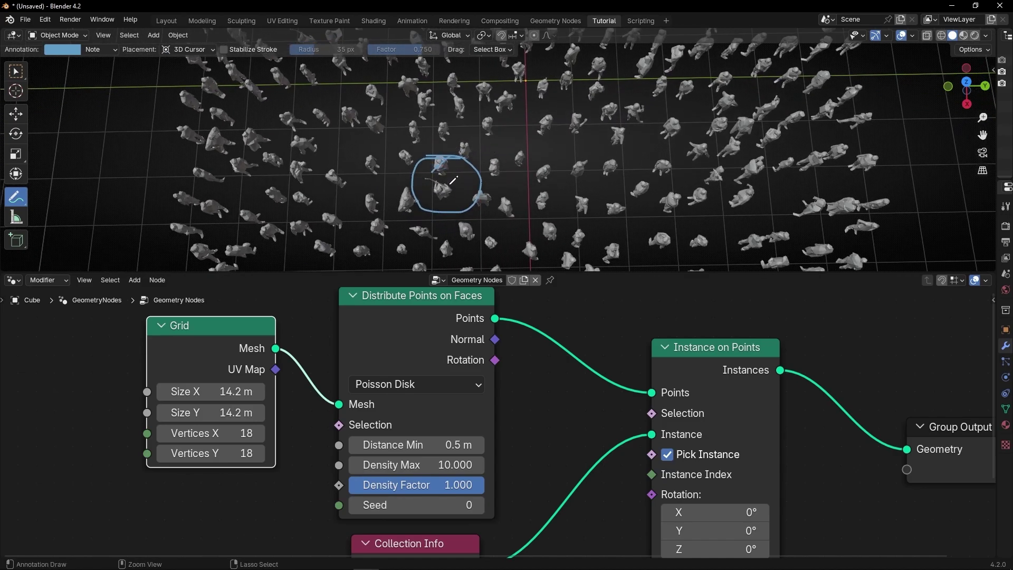
click(477, 446)
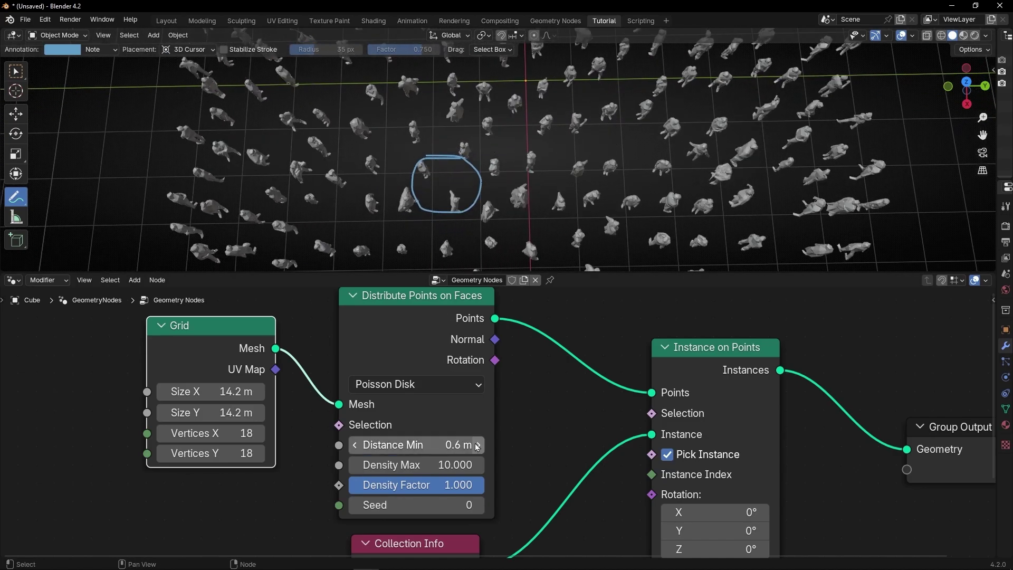
click(477, 446)
click(477, 446)
click(476, 446)
click(477, 446)
click(477, 446)
ctrl+drag(433, 190, 402, 225)
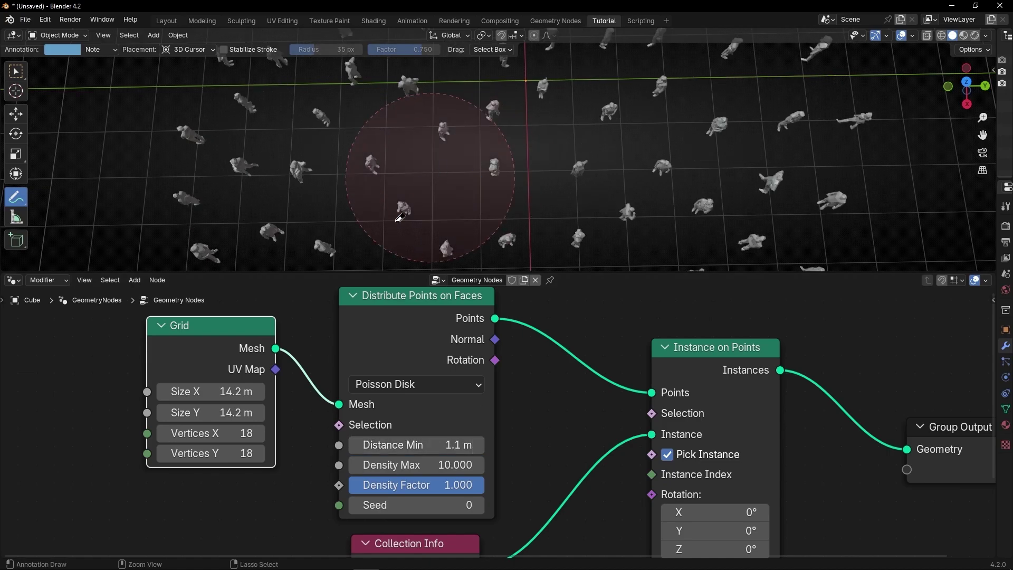
shift+middle_drag(433, 211, 457, 178)
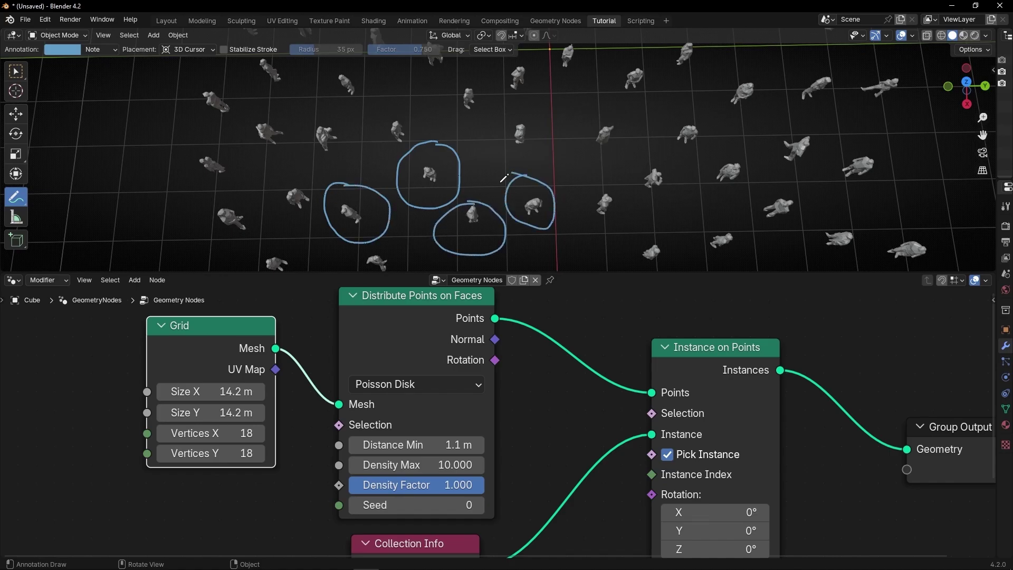
mouse_move(377, 154)
middle_down()
mouse_move(511, 162)
mouse_move(480, 182)
mouse_move(491, 167)
middle_up()
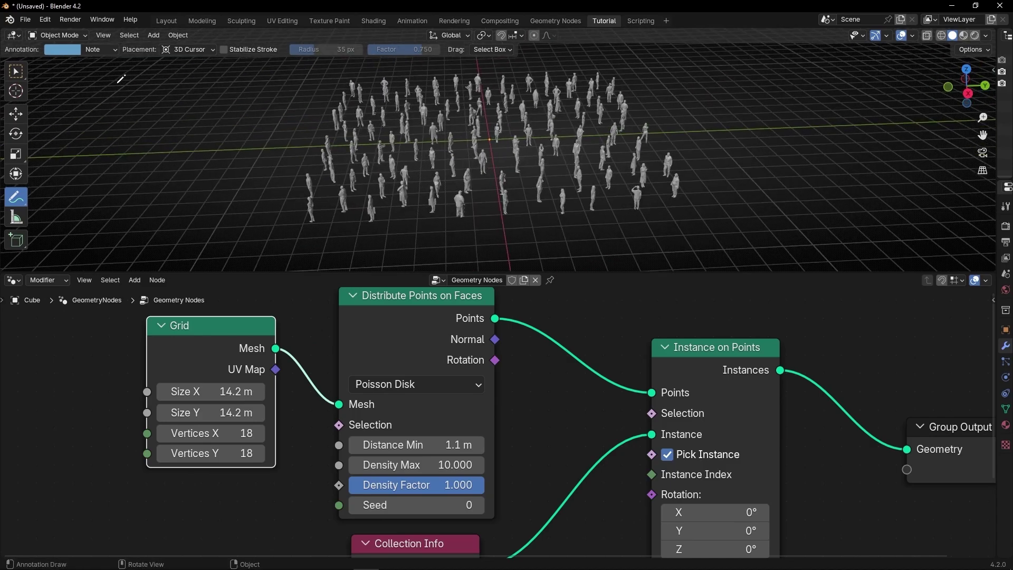
Step: Hide the overlays and try larger minimum distances between people, up to 2 m
click(901, 35)
middle_drag(561, 194, 536, 206)
drag(412, 444, 441, 445)
middle_drag(470, 197, 338, 211)
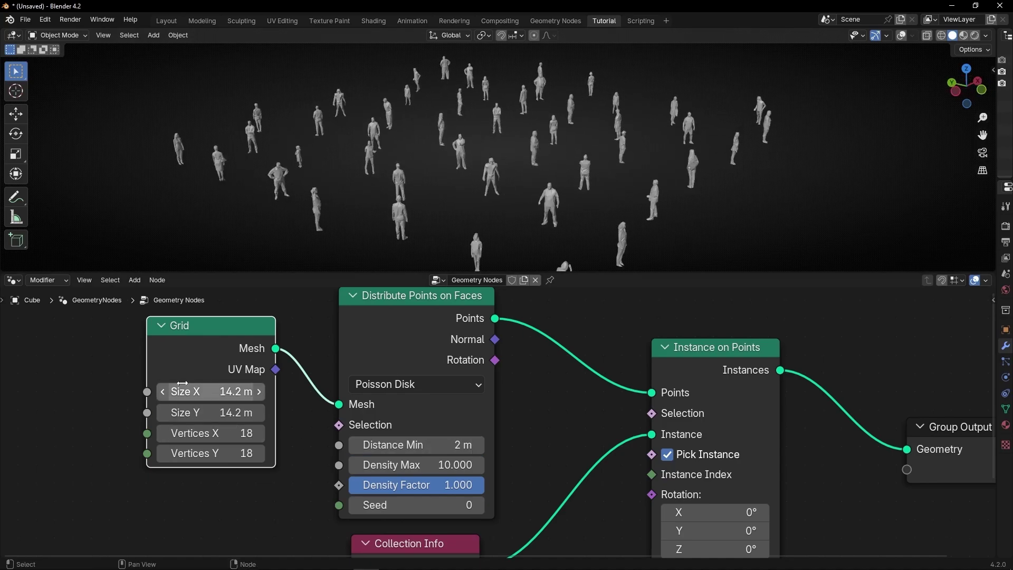
Step: Enlarge the grid to 30.2 m per side and lower Distance Min to 1 m
drag(211, 391, 264, 391)
scroll(459, 189, down, 5)
middle_drag(459, 189, 500, 213)
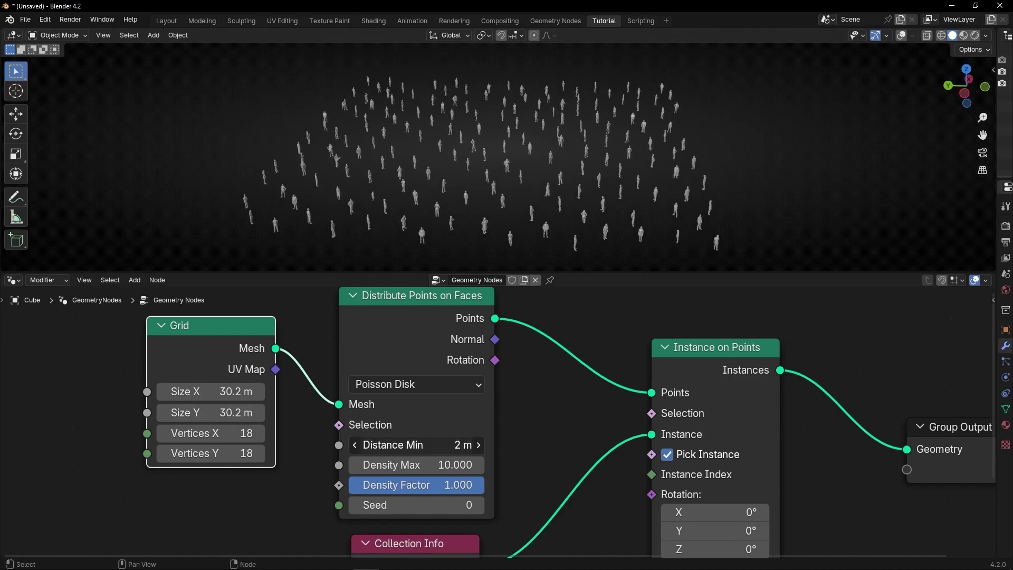
drag(417, 445, 378, 445)
middle_drag(509, 248, 548, 224)
scroll(548, 224, up, 4)
scroll(450, 141, down, 6)
mouse_move(457, 194)
middle_down()
mouse_move(453, 179)
mouse_move(445, 185)
middle_up()
drag(995, 109, 813, 109)
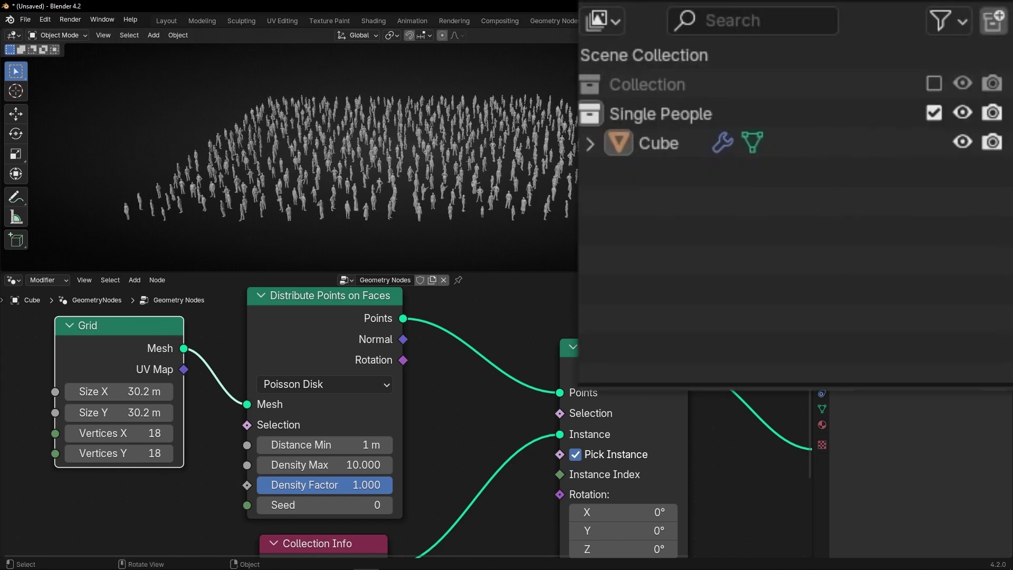
Step: Include the source people collection in the scene and delete the T-pose person
click(933, 83)
scroll(614, 221, up, 4)
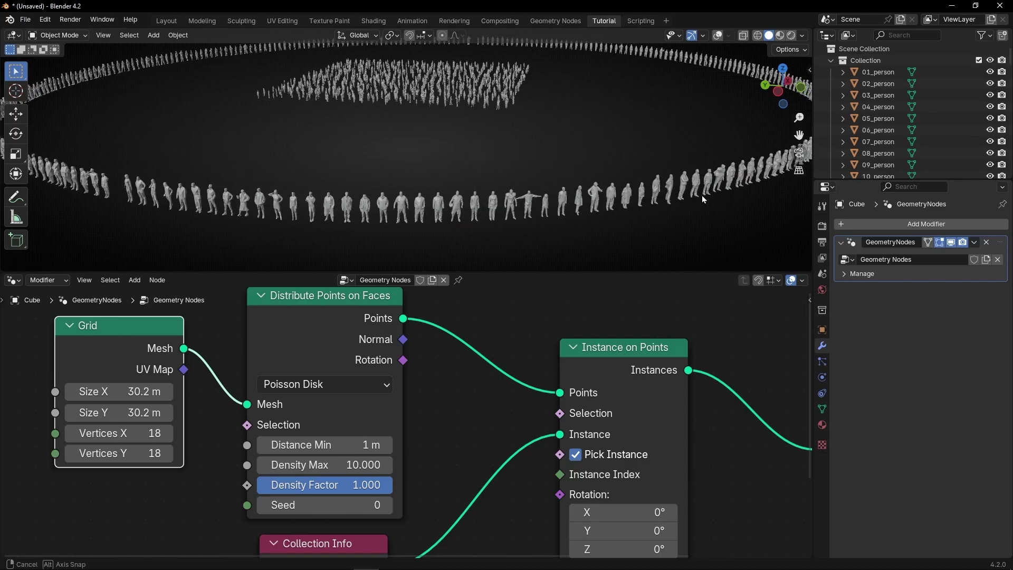
scroll(580, 221, up, 3)
click(657, 250)
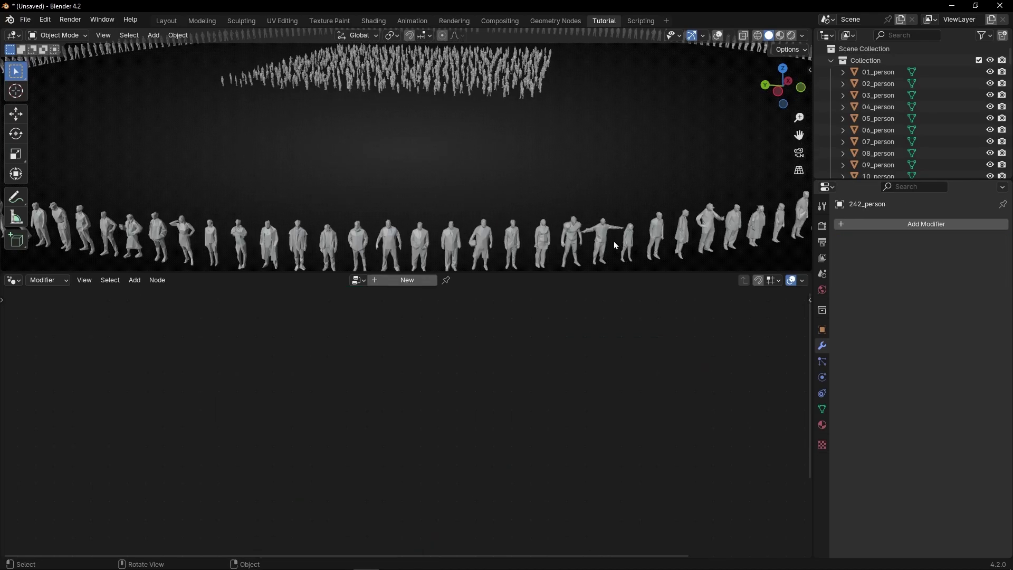
middle_drag(614, 246, 498, 191)
key(shift+alt+z)
scroll(521, 210, up, 4)
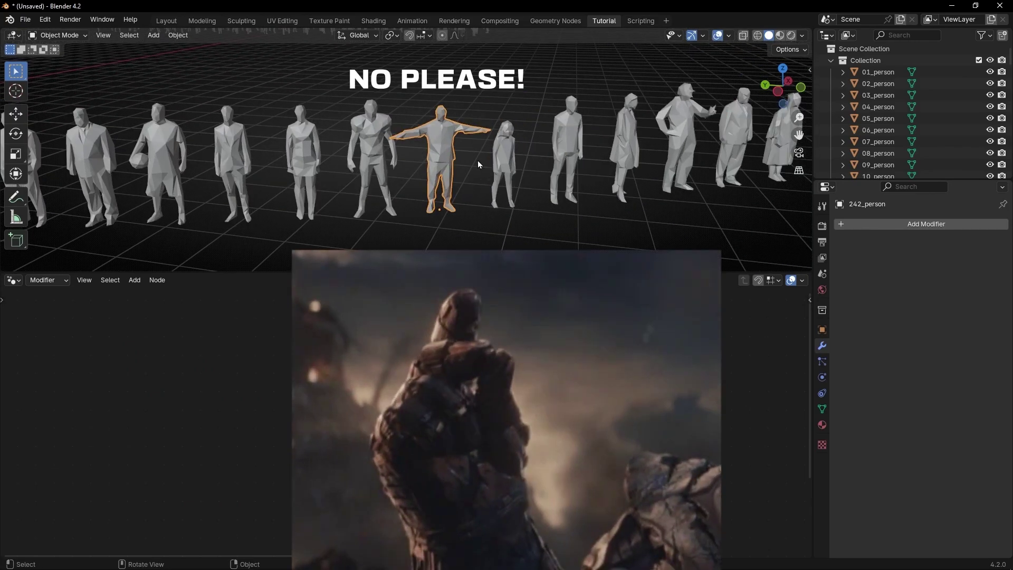
key(Delete)
Step: Delete the 242_person figure, leaving the crowd inside the ring of original figures
scroll(472, 148, down, 6)
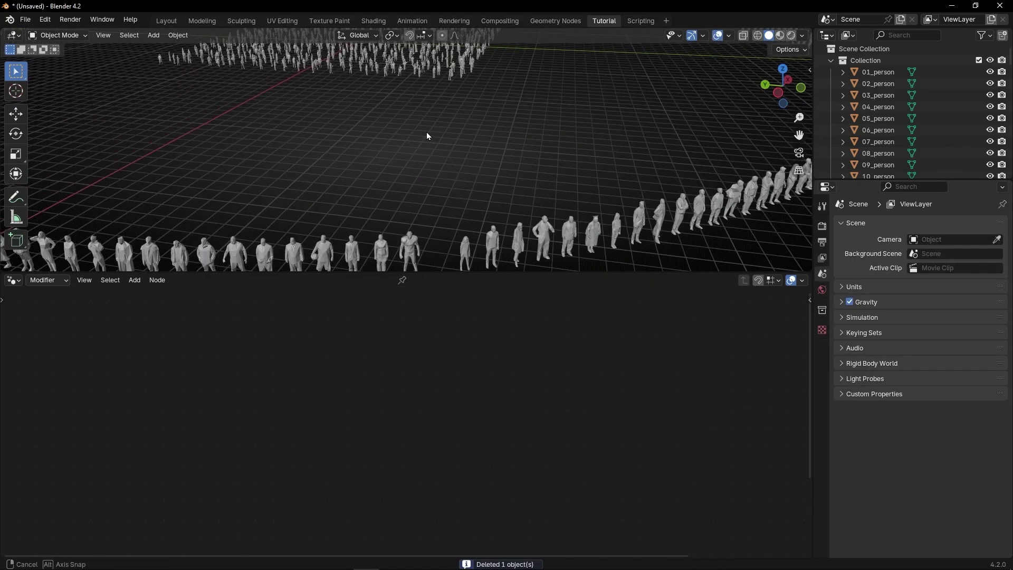
middle_drag(426, 132, 435, 177)
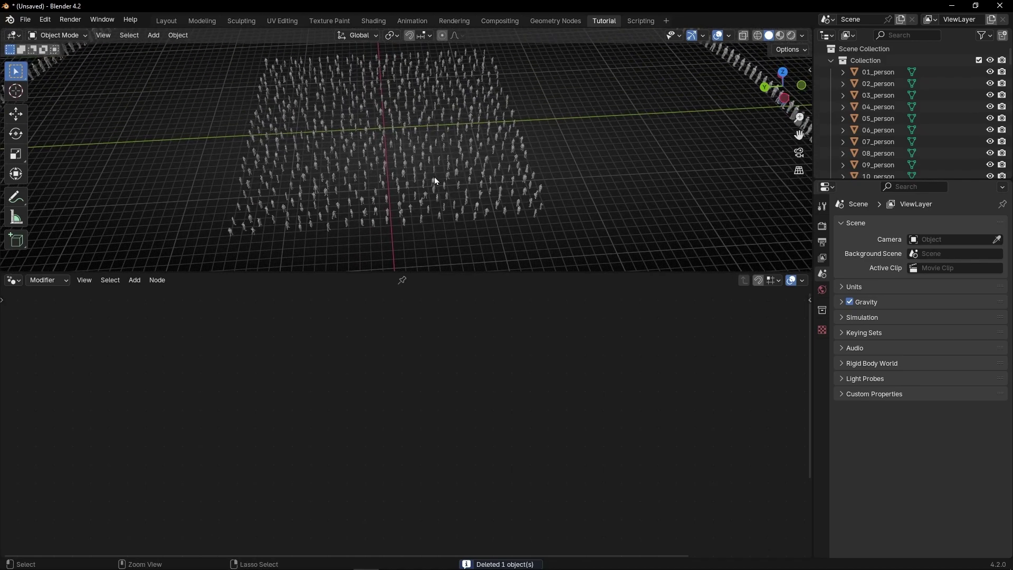
click(435, 178)
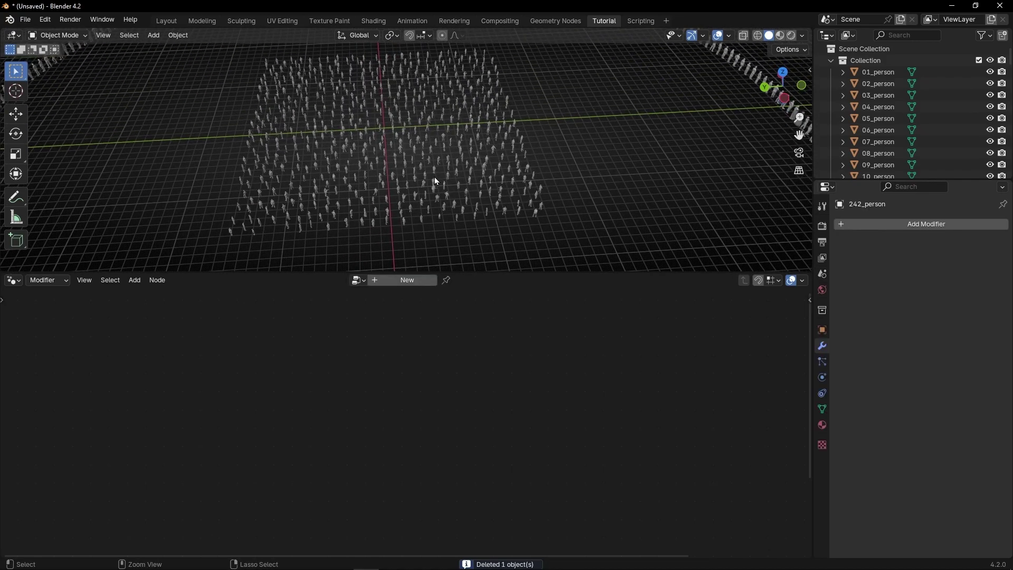
click(717, 35)
scroll(407, 158, up, 5)
ctrl+middle_drag(421, 157, 489, 184)
key(Delete)
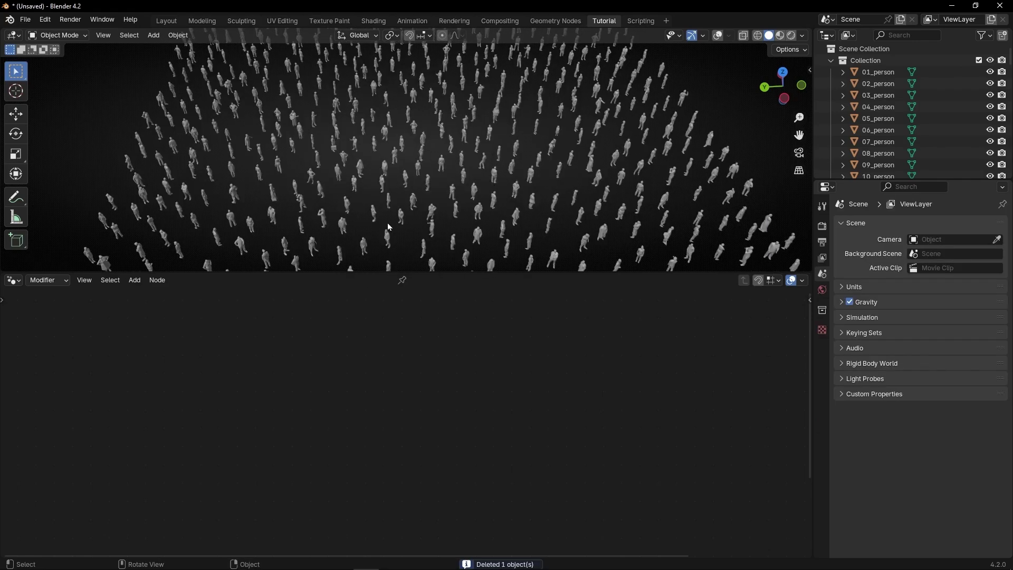
middle_drag(416, 183, 390, 143)
scroll(774, 173, down, 5)
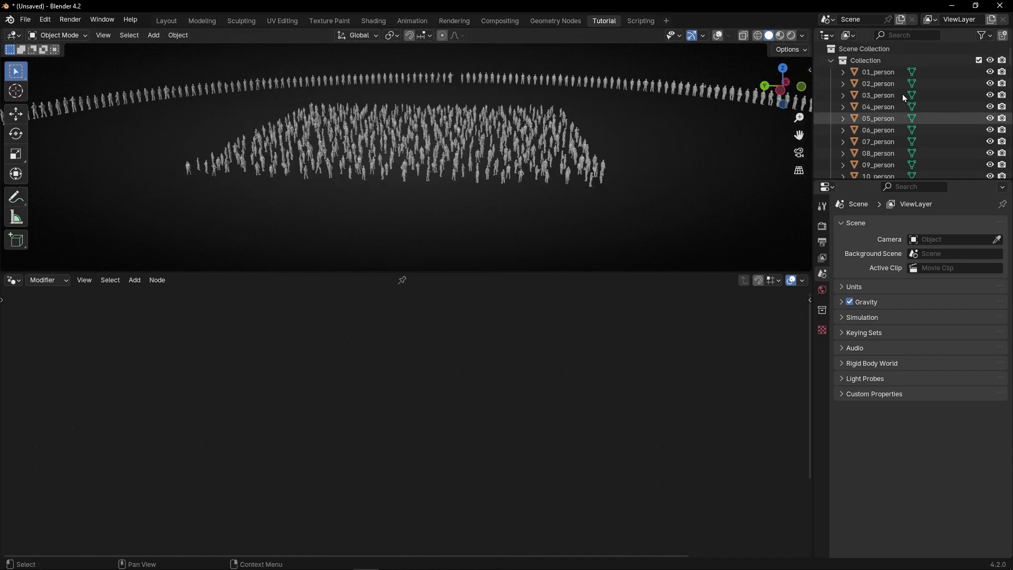
scroll(451, 171, up, 3)
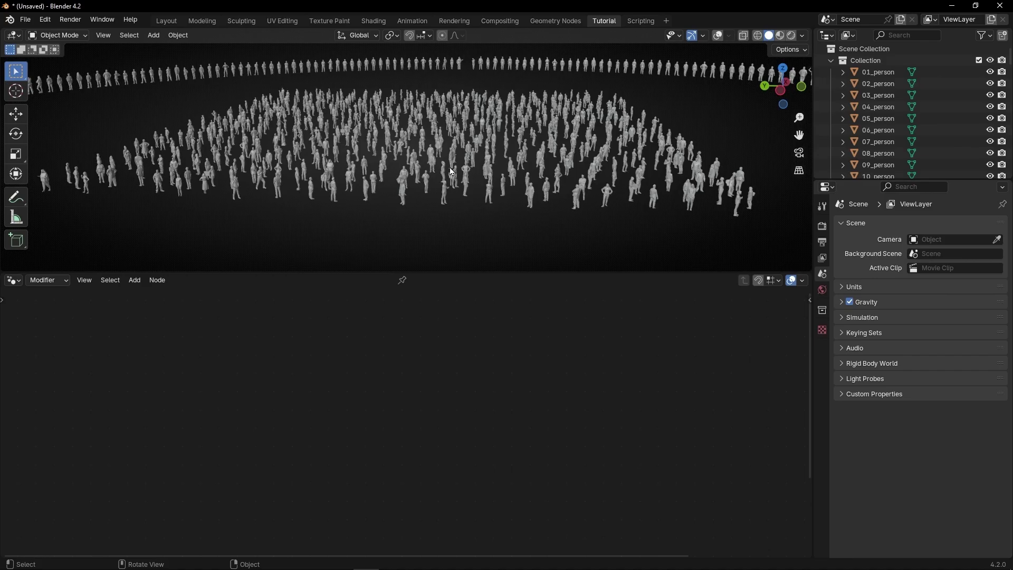
scroll(451, 171, up, 5)
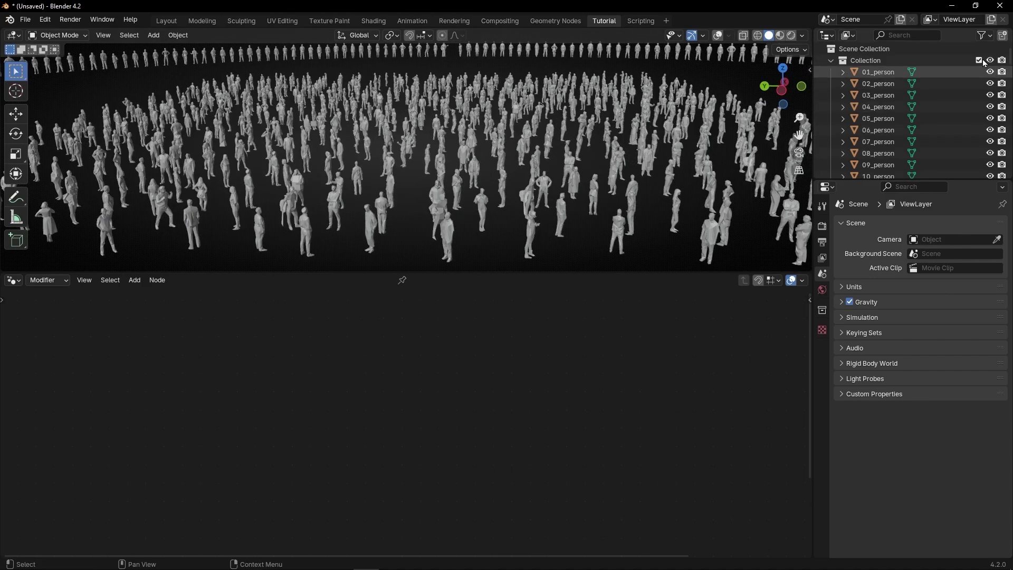
Step: Exclude the source people collection and maximize the 3D view to fill the window
click(979, 60)
click(799, 170)
middle_drag(799, 170, 522, 185)
key(ctrl+alt+space)
Step: Orbit and zoom around the scattered crowd to inspect its square field
middle_drag(580, 238, 636, 308)
scroll(636, 308, down, 6)
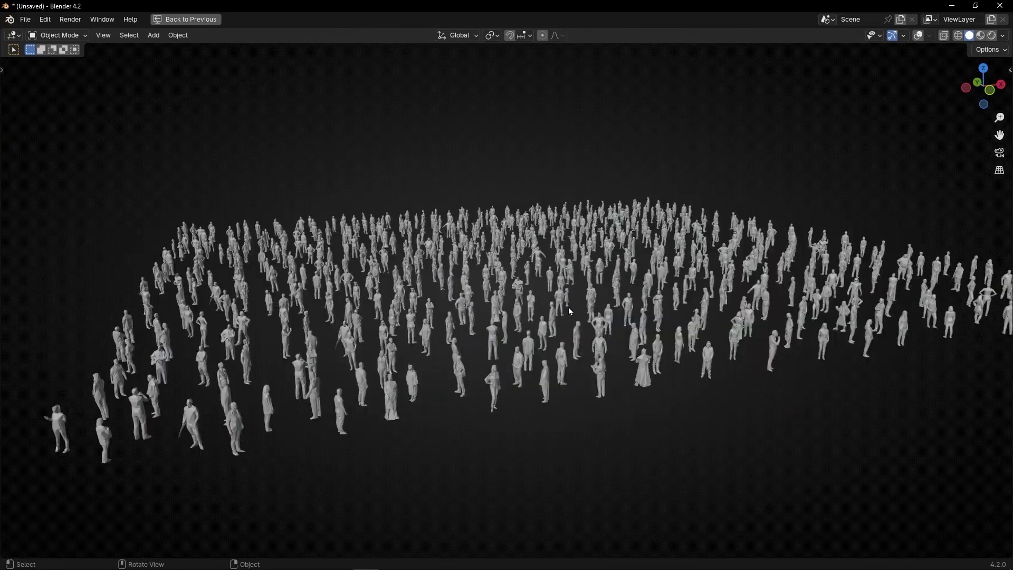
middle_drag(570, 311, 492, 321)
scroll(520, 292, up, 5)
scroll(519, 291, up, 3)
middle_drag(557, 239, 419, 286)
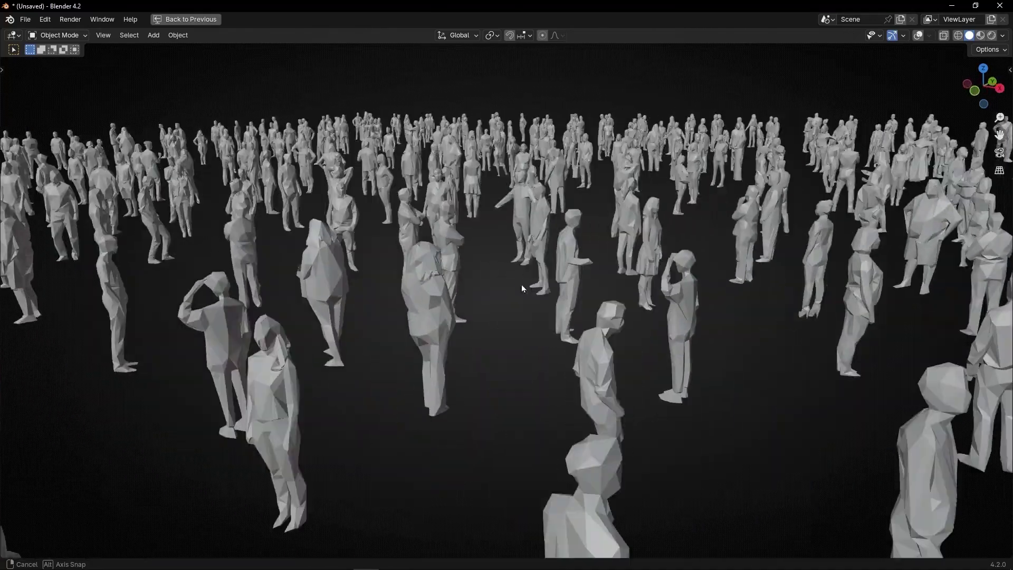
middle_drag(525, 288, 566, 287)
scroll(565, 285, down, 10)
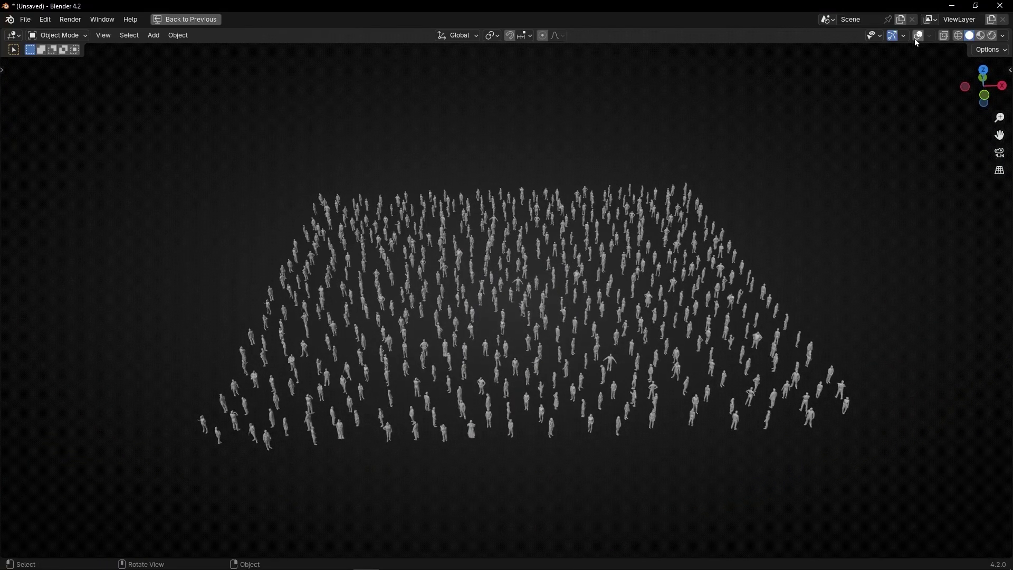
Step: Show the floor grid and axis overlays again and switch to the Annotate tool
click(916, 37)
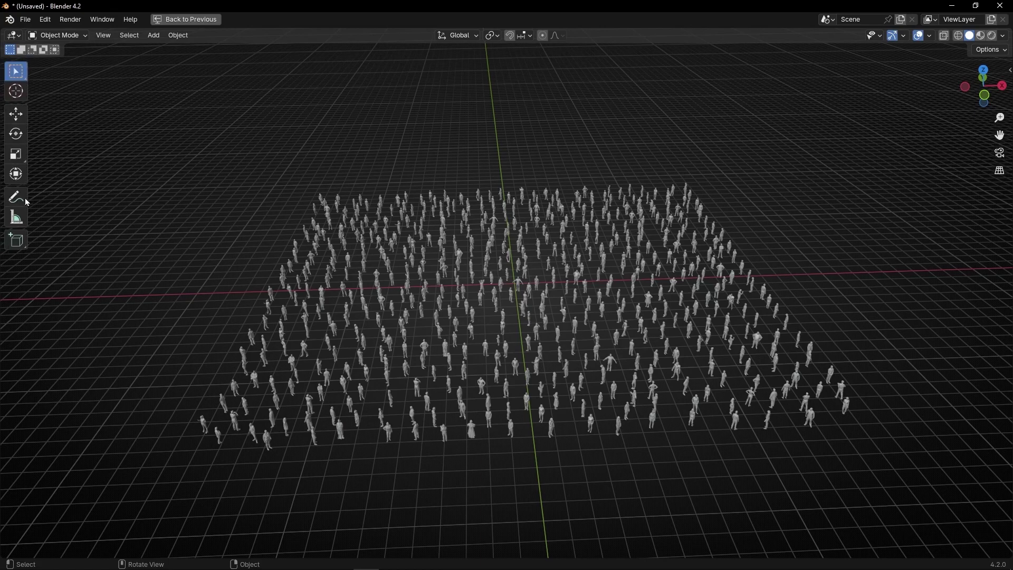
click(16, 197)
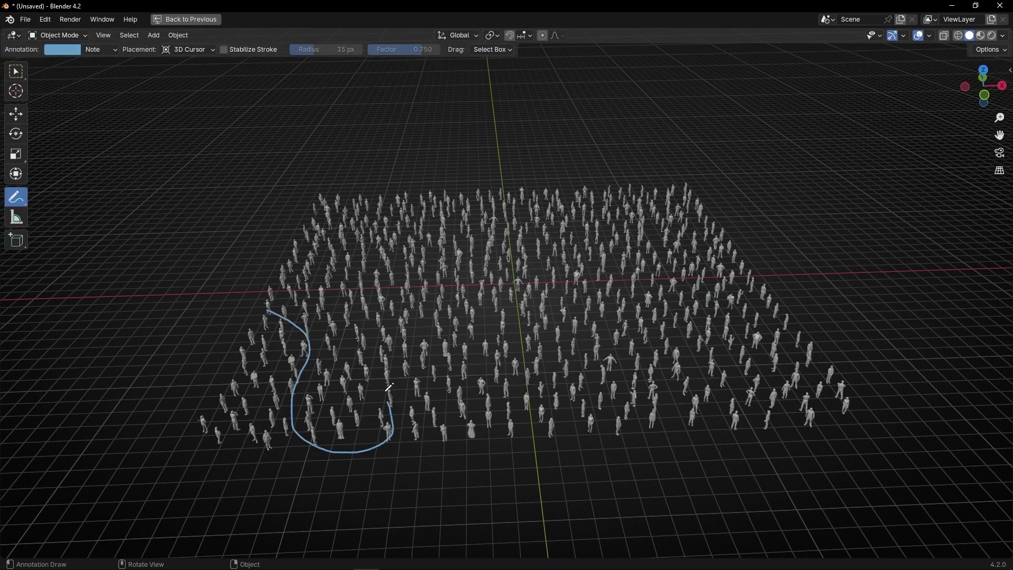